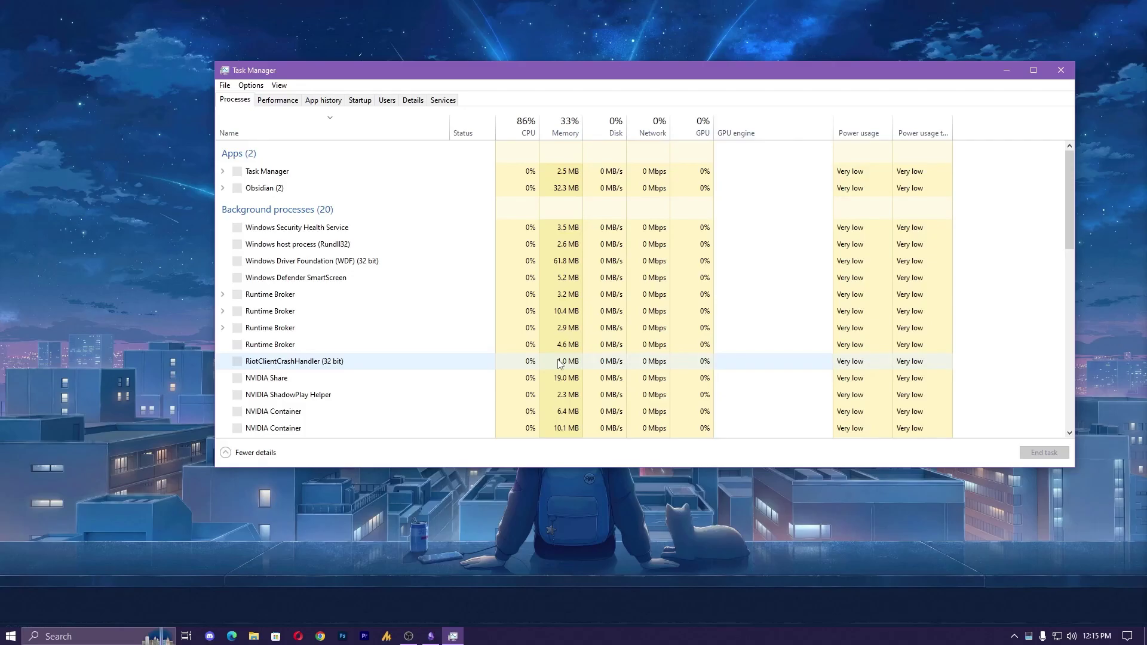
- Close Task Manager and open it again
{"action": "left_click", "coordinate": [1069, 66]}
{"action": "right_click", "coordinate": [670, 636]}
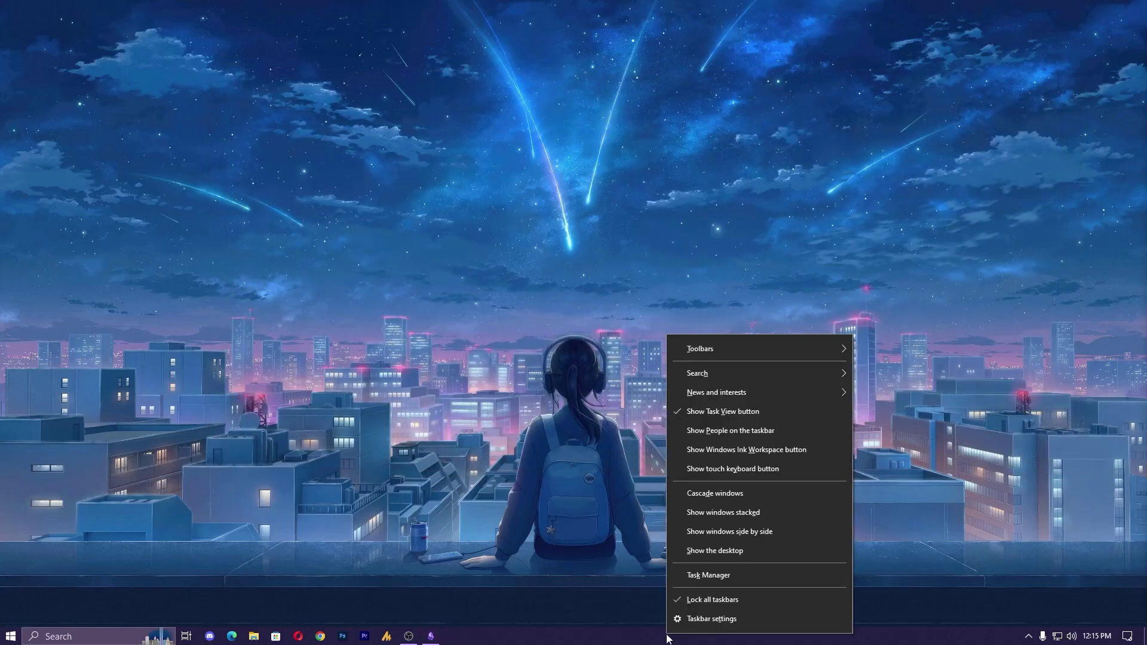
{"action": "left_click", "coordinate": [717, 574]}
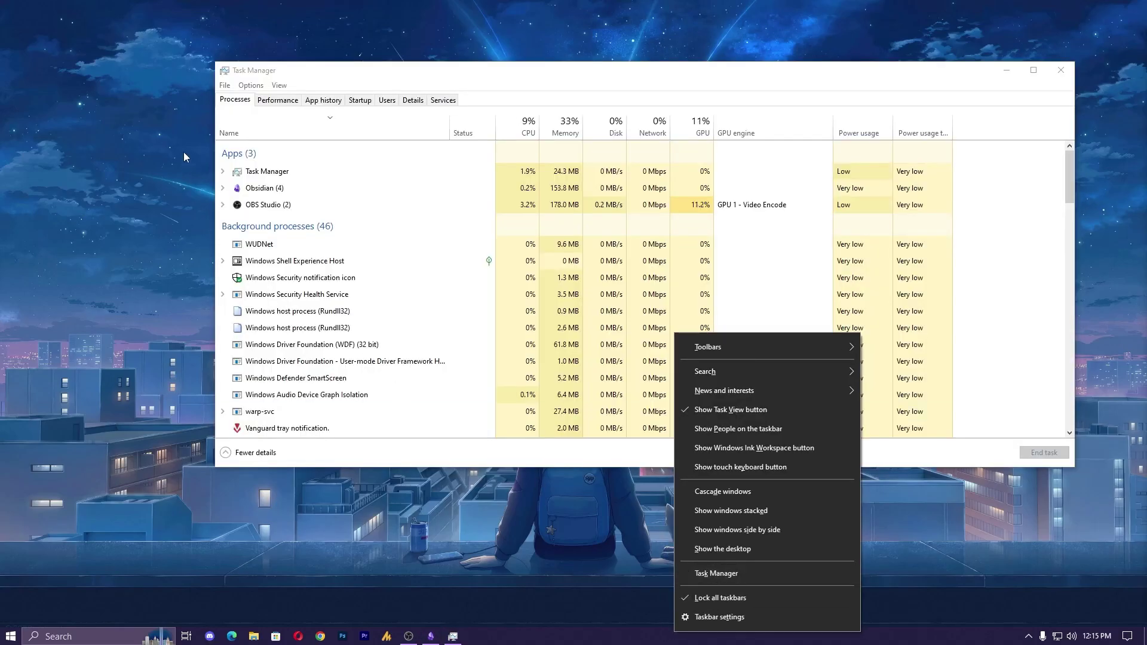
{"action": "left_click", "coordinate": [727, 575]}
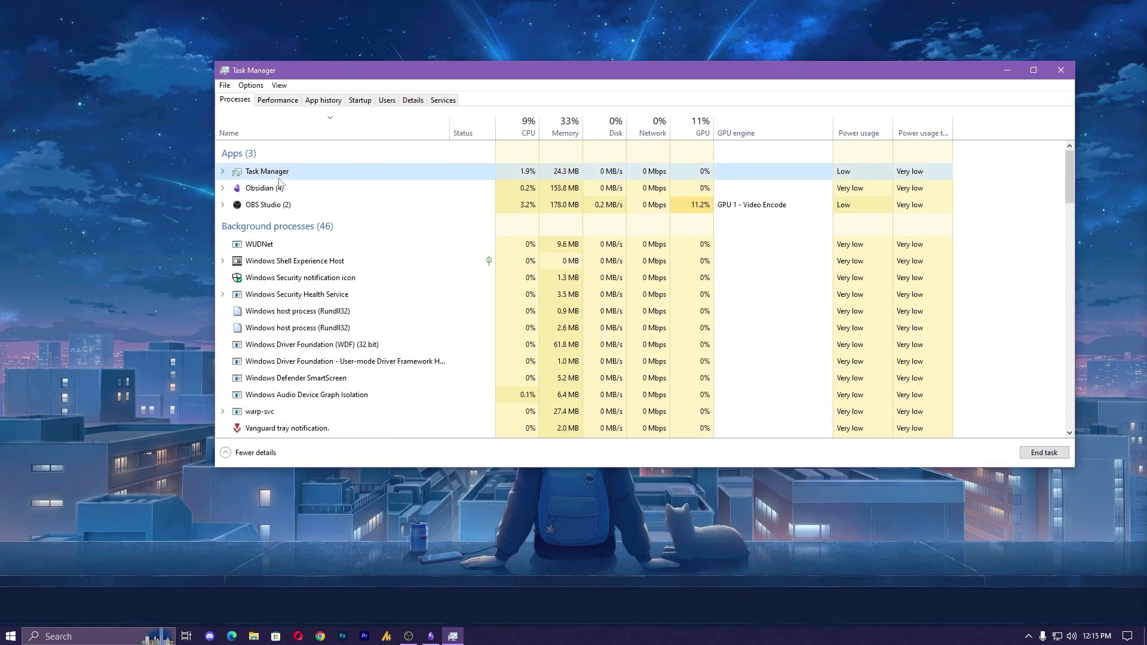
- In the detailed process list, confirm the processor affinity of RiotClientServices.exe with all processors allowed, and close Task Manager
{"action": "left_click", "coordinate": [412, 101]}
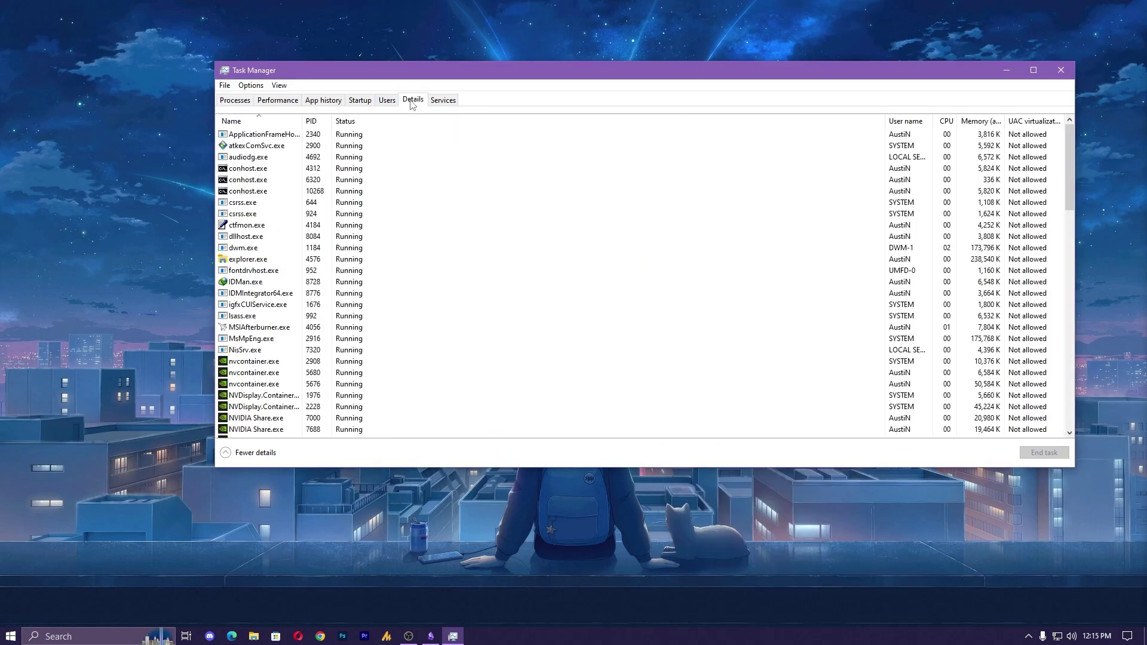
{"action": "scroll", "coordinate": [270, 339], "scroll_direction": "down", "scroll_amount": 7}
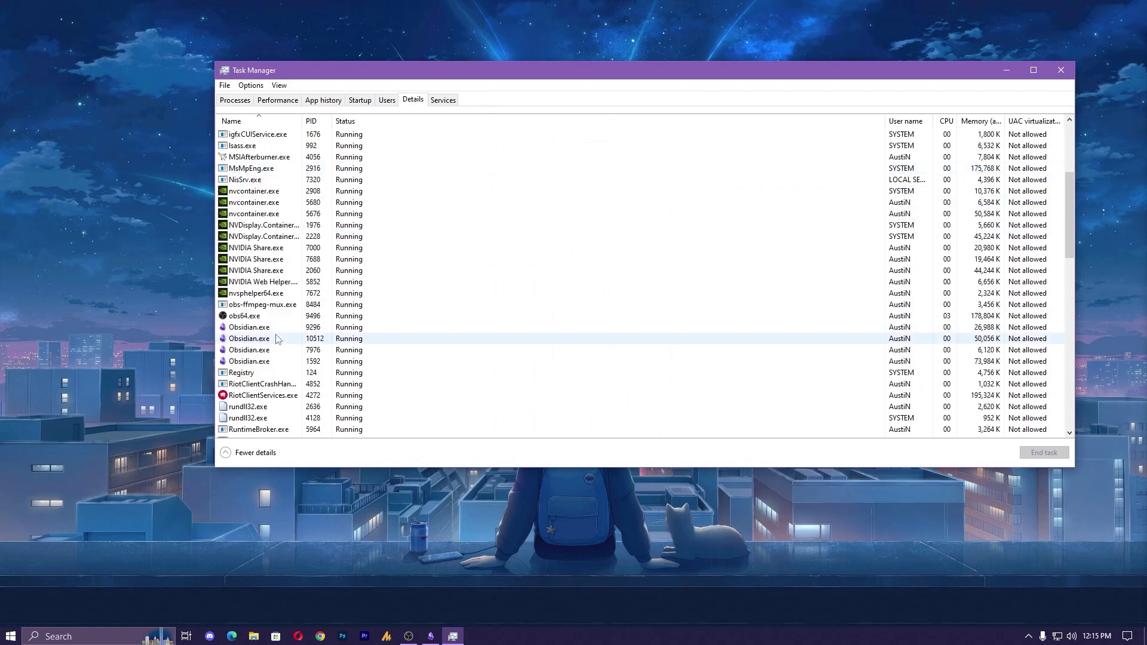
{"action": "left_click", "coordinate": [274, 327]}
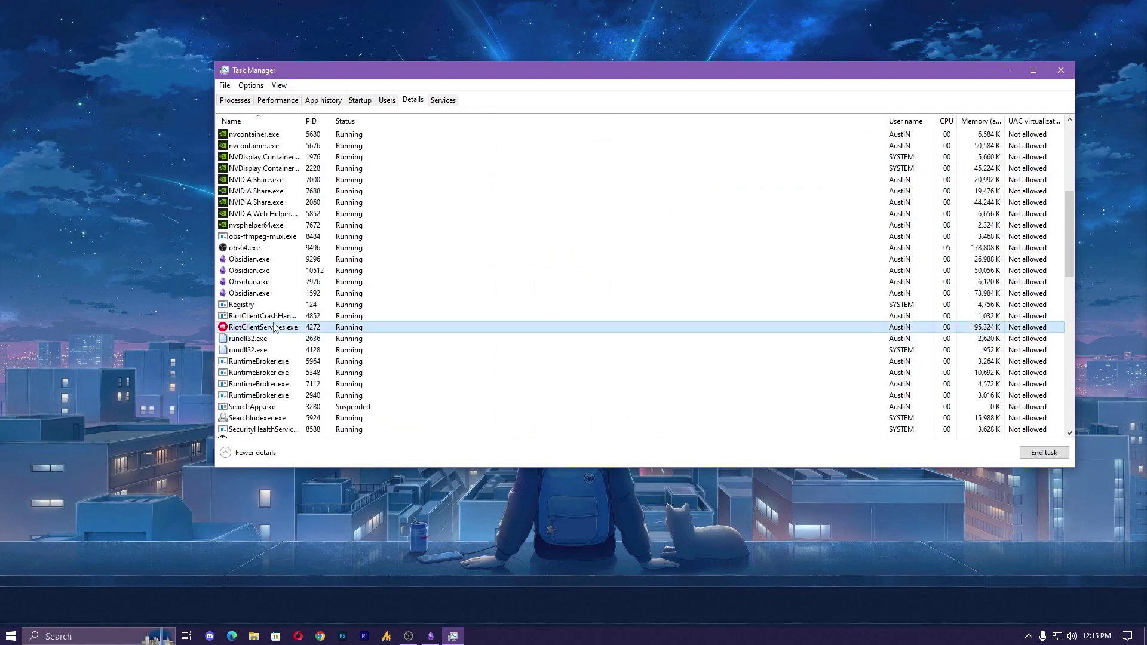
{"action": "right_click", "coordinate": [274, 327]}
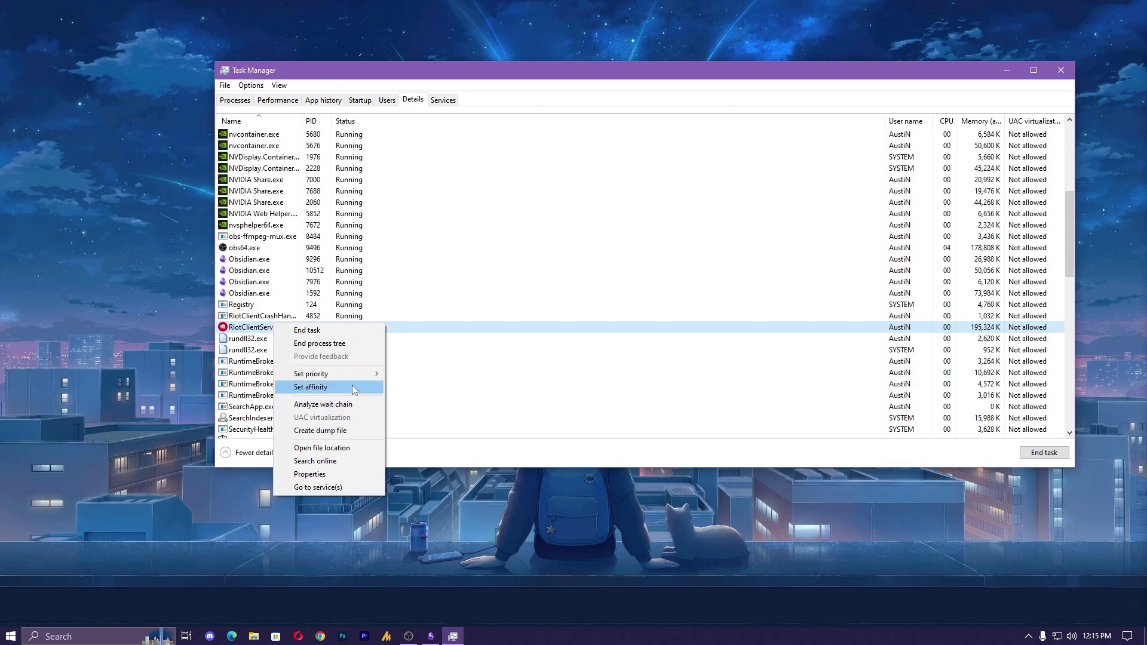
{"action": "left_click", "coordinate": [353, 386]}
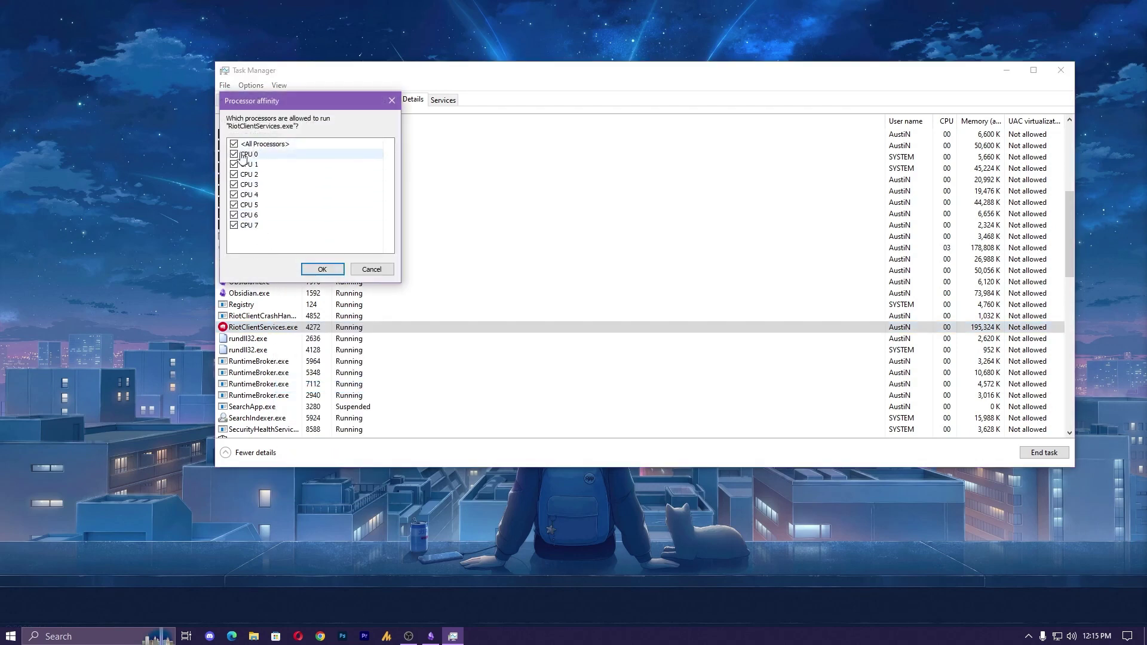
{"action": "left_click", "coordinate": [322, 268]}
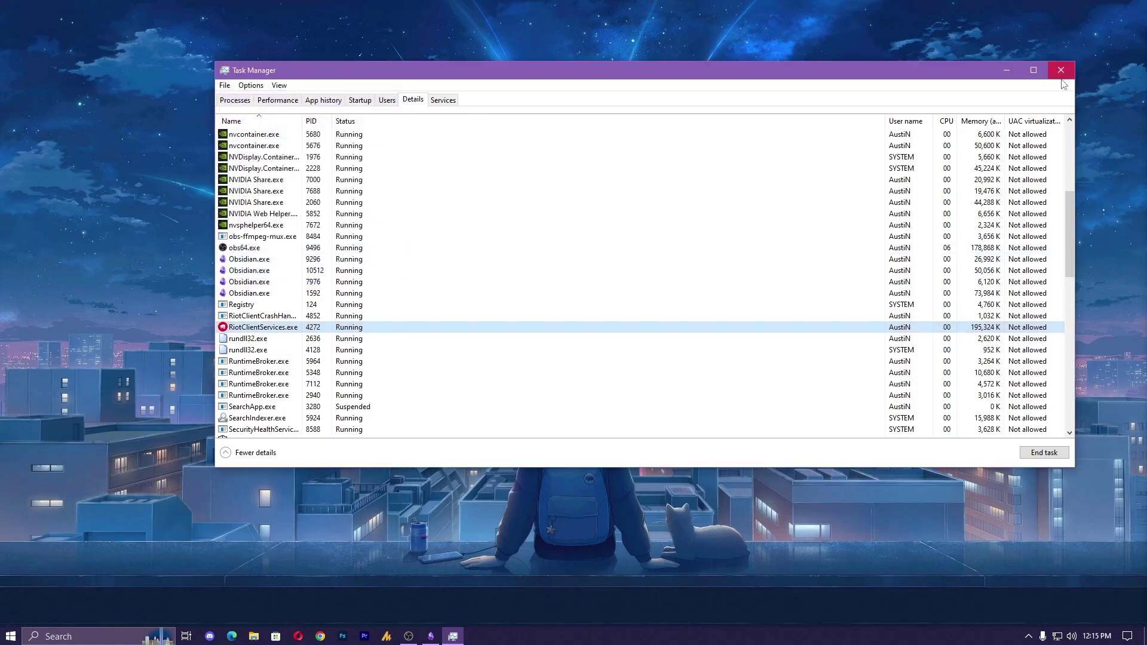
{"action": "left_click", "coordinate": [1061, 70]}
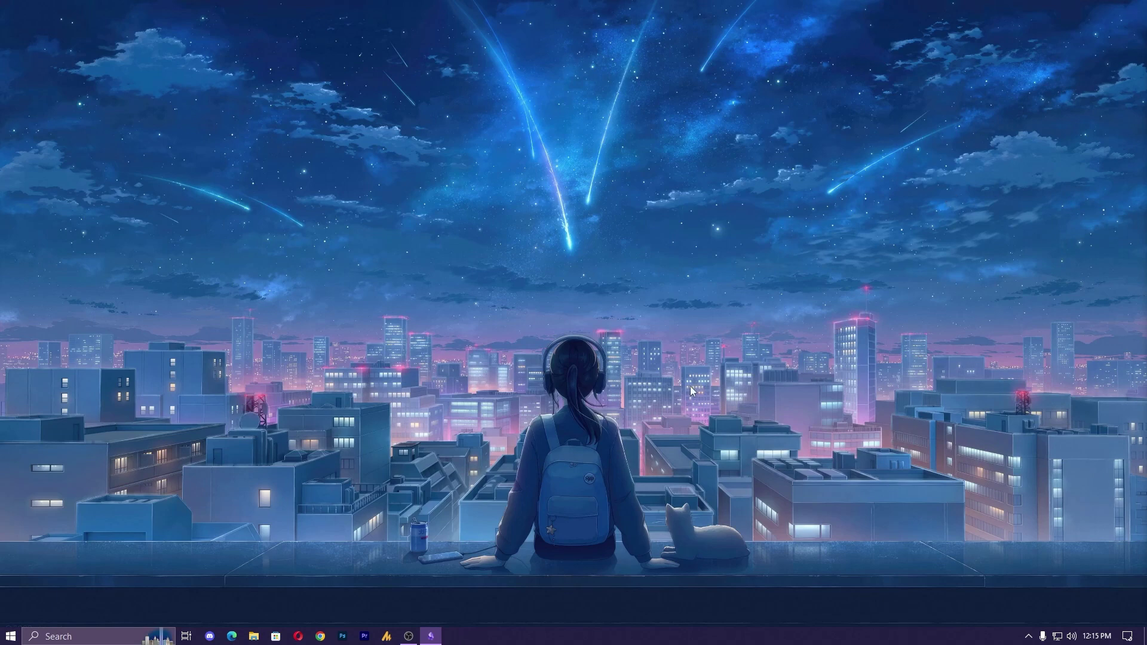
- Open Registry Editor and select the Computer root
{"action": "left_click", "coordinate": [81, 637]}
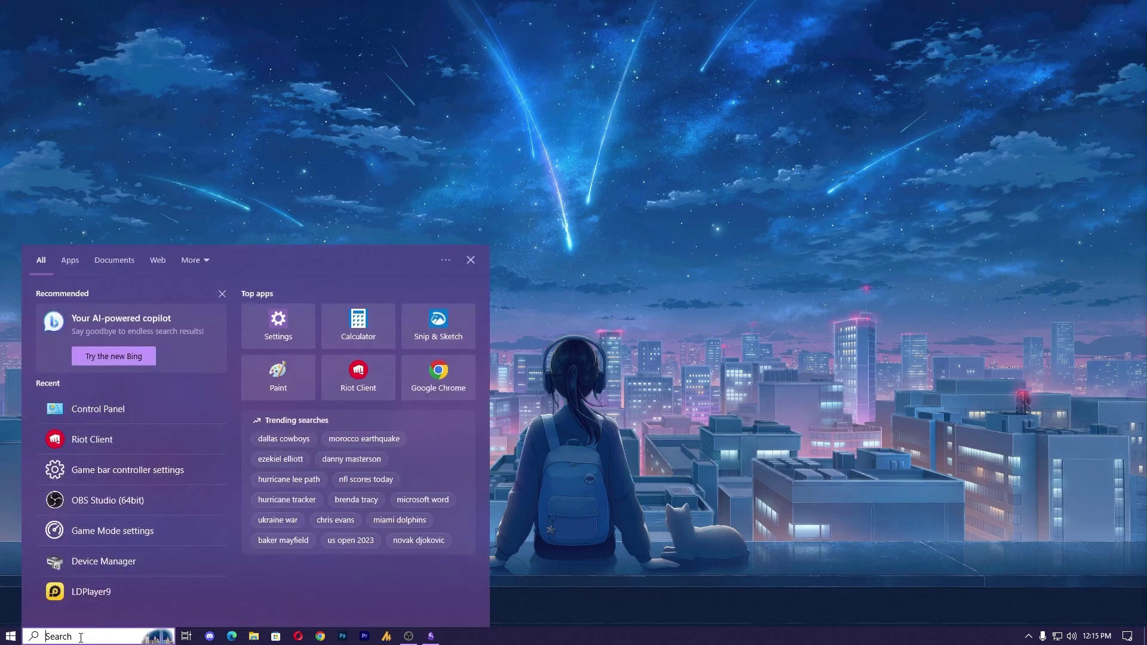
{"action": "type", "text": "regi"}
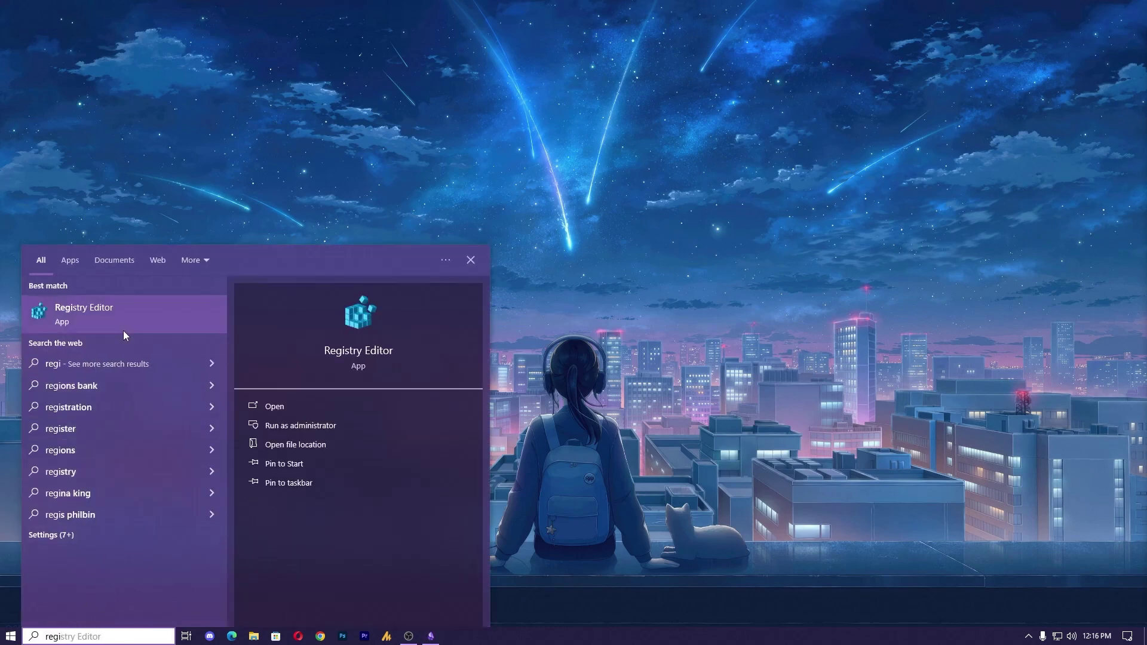
{"action": "left_click", "coordinate": [133, 307]}
{"action": "left_click", "coordinate": [197, 133]}
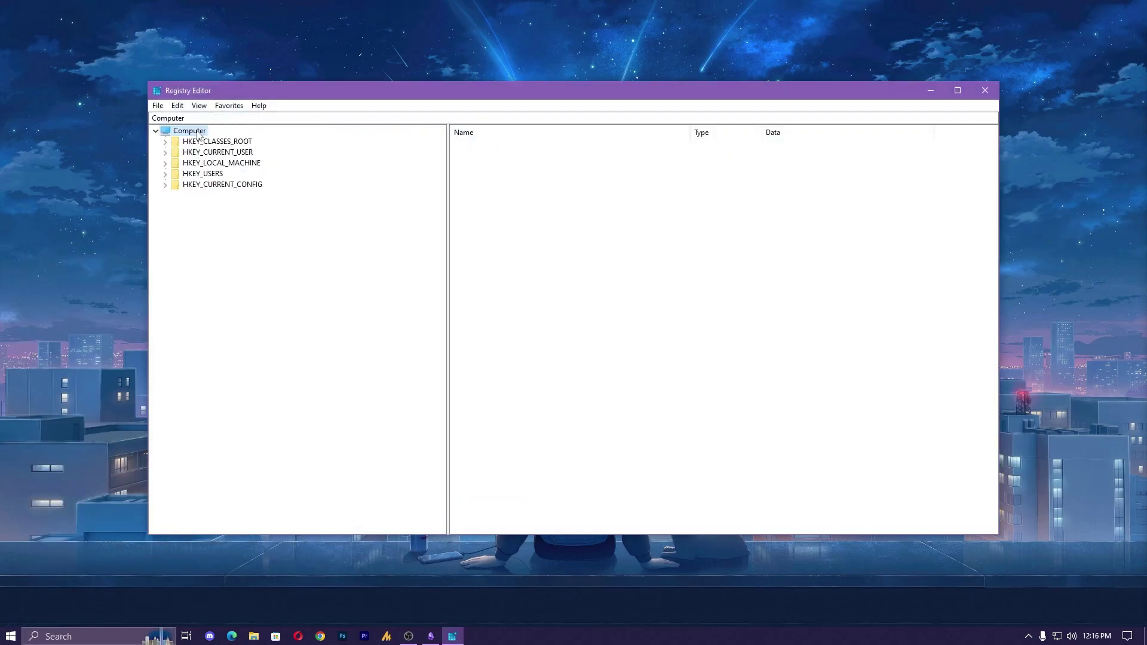
{"action": "left_click", "coordinate": [157, 106]}
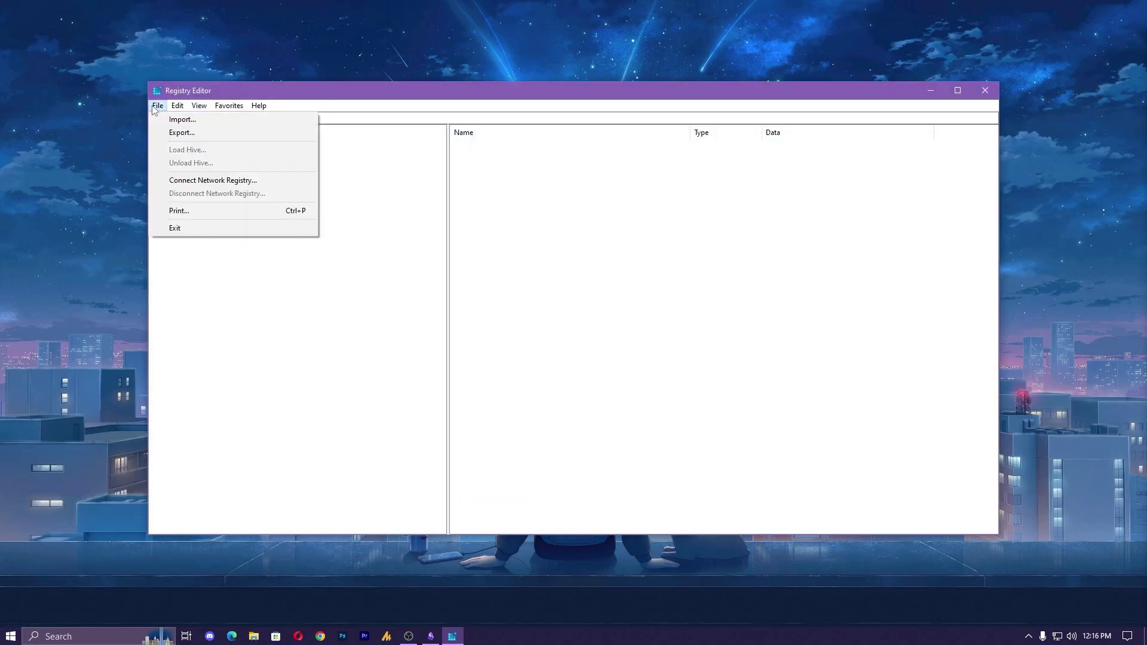
{"action": "left_click", "coordinate": [213, 132]}
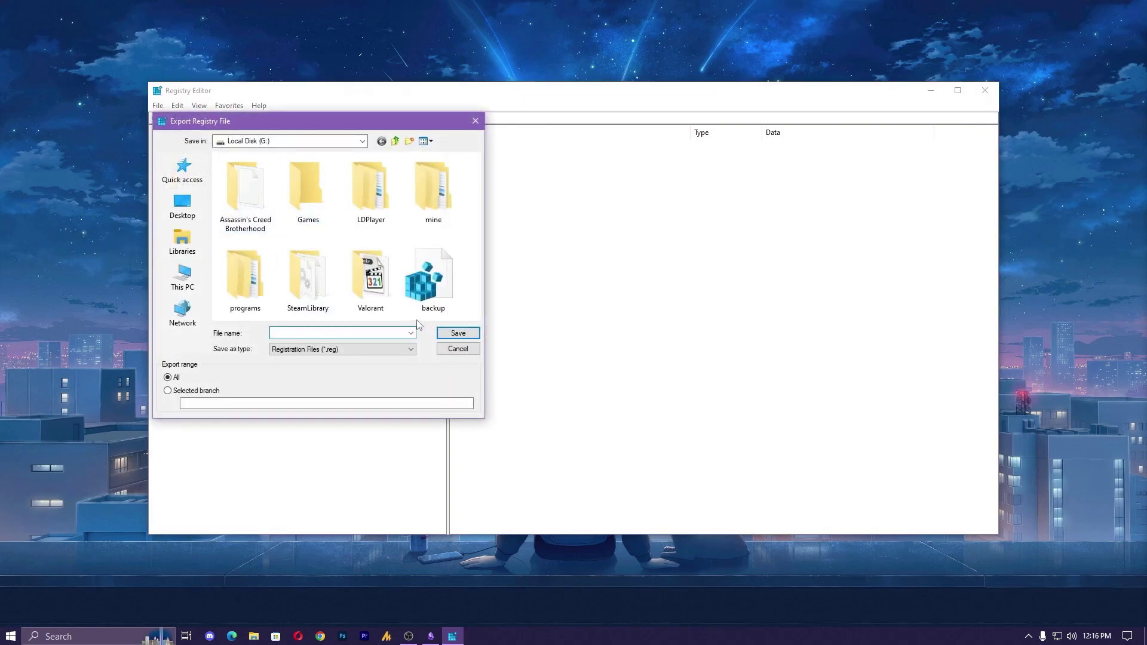
{"action": "left_click", "coordinate": [451, 351]}
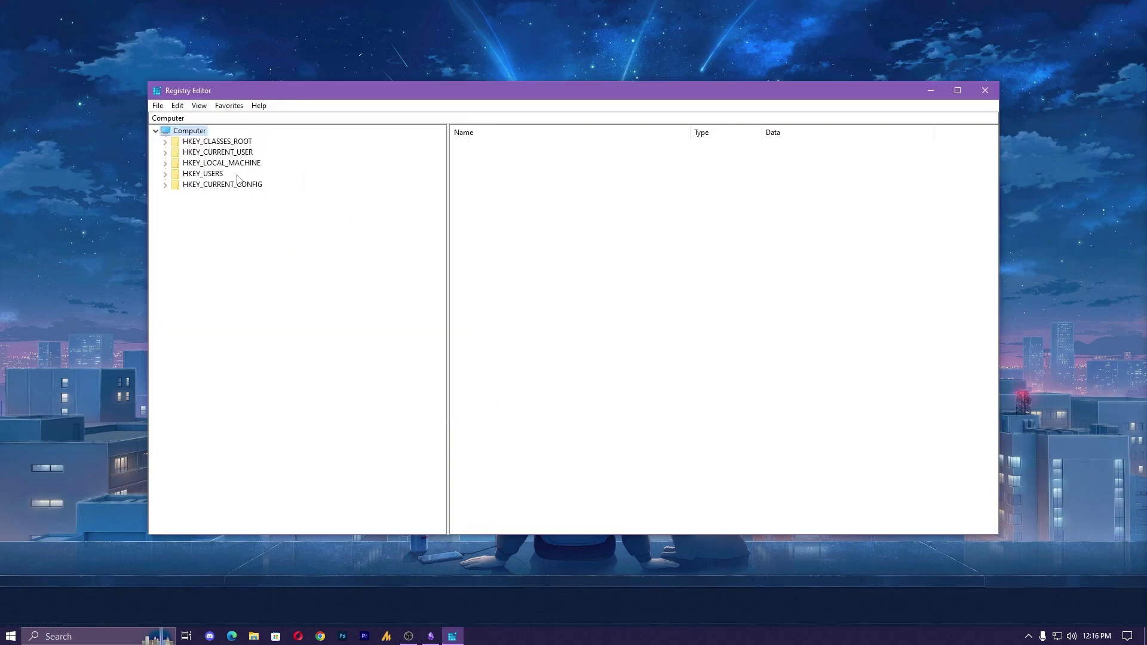
- Expand the registry path HKEY_LOCAL_MACHINE\SOFTWARE\Microsoft
{"action": "left_click", "coordinate": [218, 163]}
{"action": "left_click", "coordinate": [165, 163]}
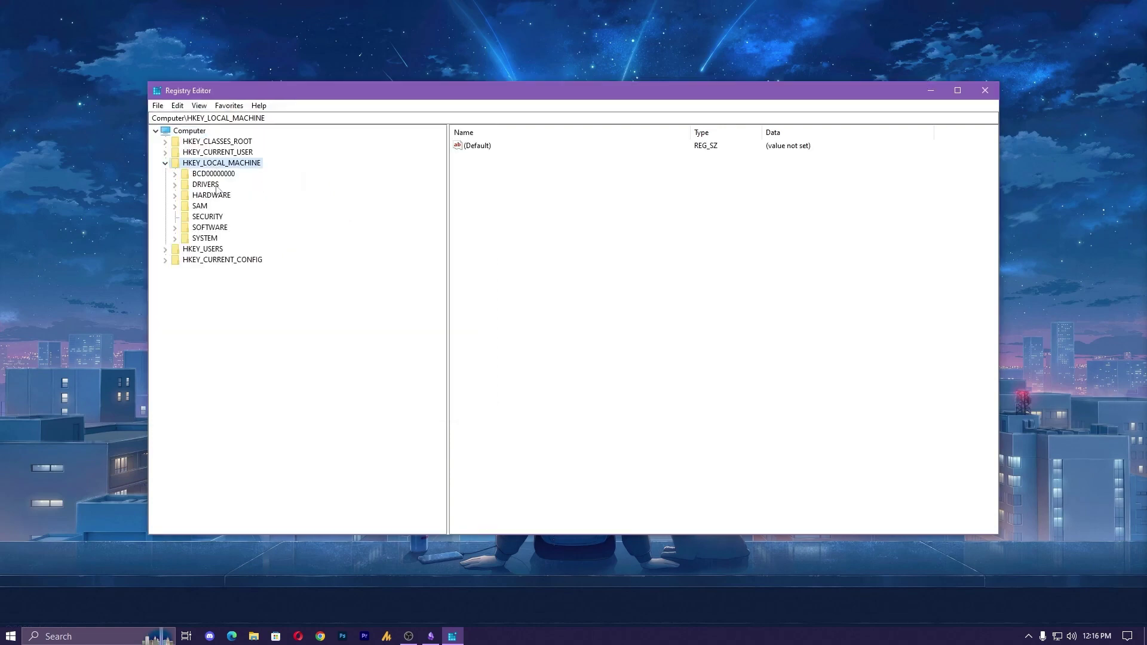
{"action": "left_click", "coordinate": [212, 228]}
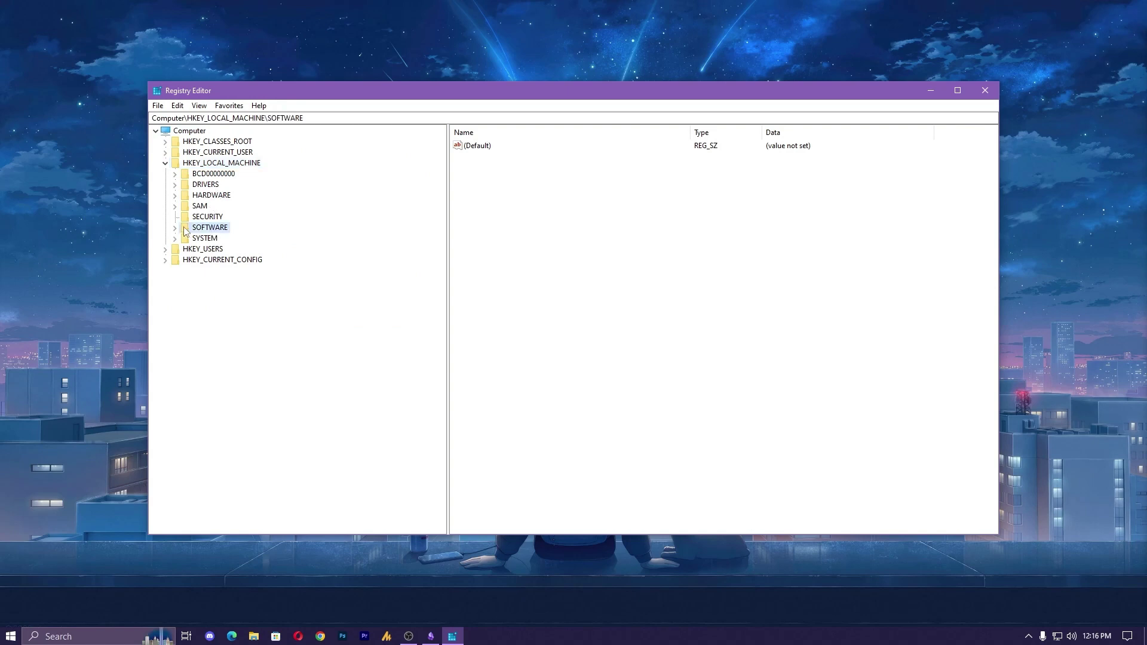
{"action": "left_click", "coordinate": [177, 228]}
{"action": "left_click", "coordinate": [212, 239]}
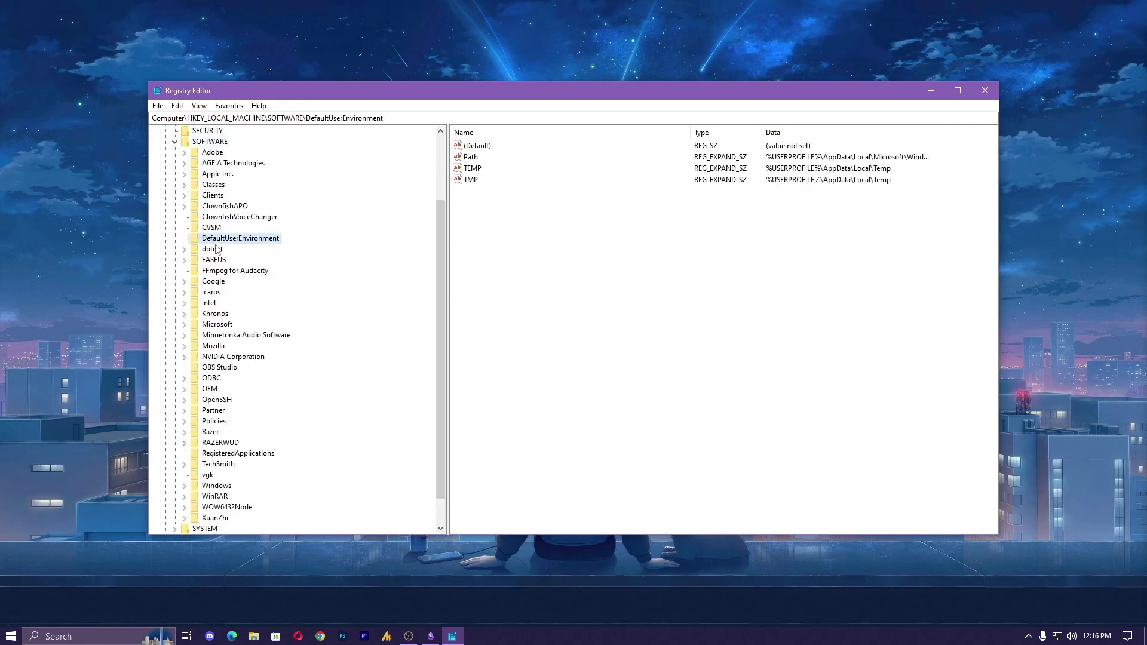
{"action": "key", "text": "m"}
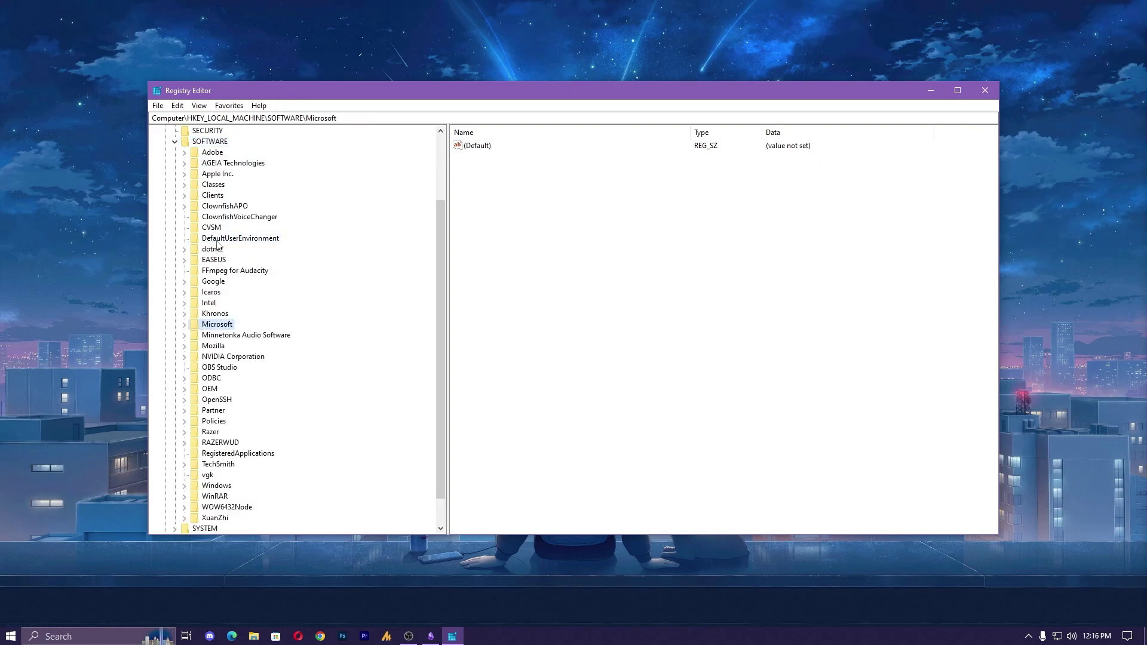
{"action": "left_click", "coordinate": [185, 324]}
- Find the Windows NT key under Microsoft and expand it together with its CurrentVersion subkey
{"action": "key", "text": "w"}
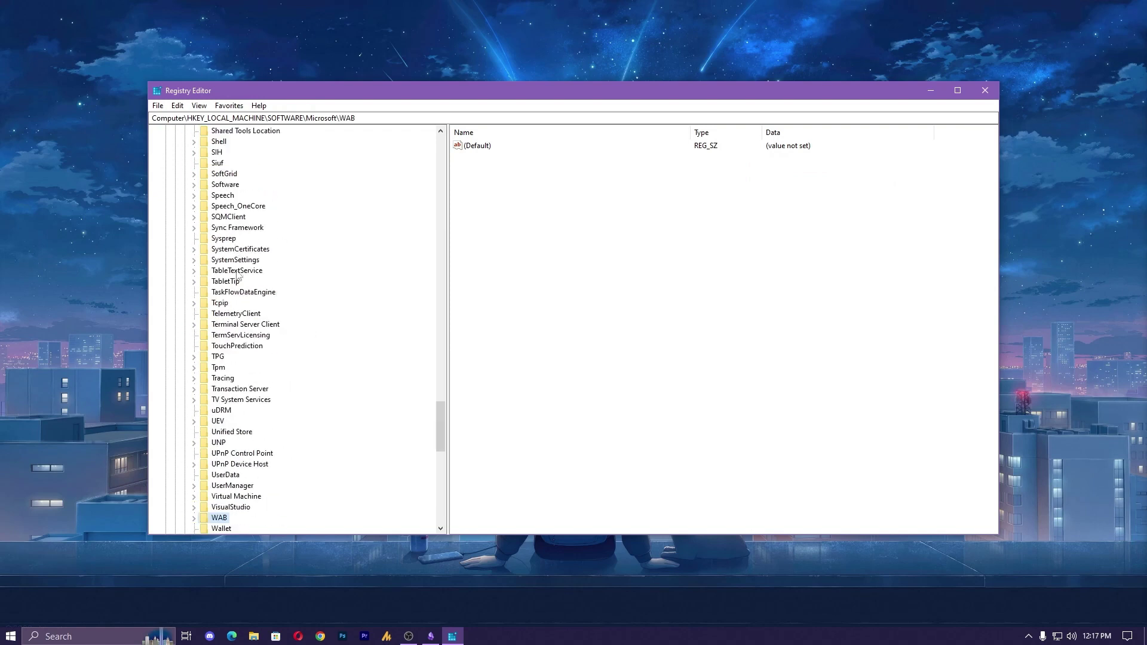
{"action": "key", "text": "w"}
{"action": "key", "text": "w"}
{"action": "key", "text": "w"}
{"action": "key", "text": "w"}
{"action": "key", "text": "w"}
{"action": "key", "text": "w"}
{"action": "key", "text": "w"}
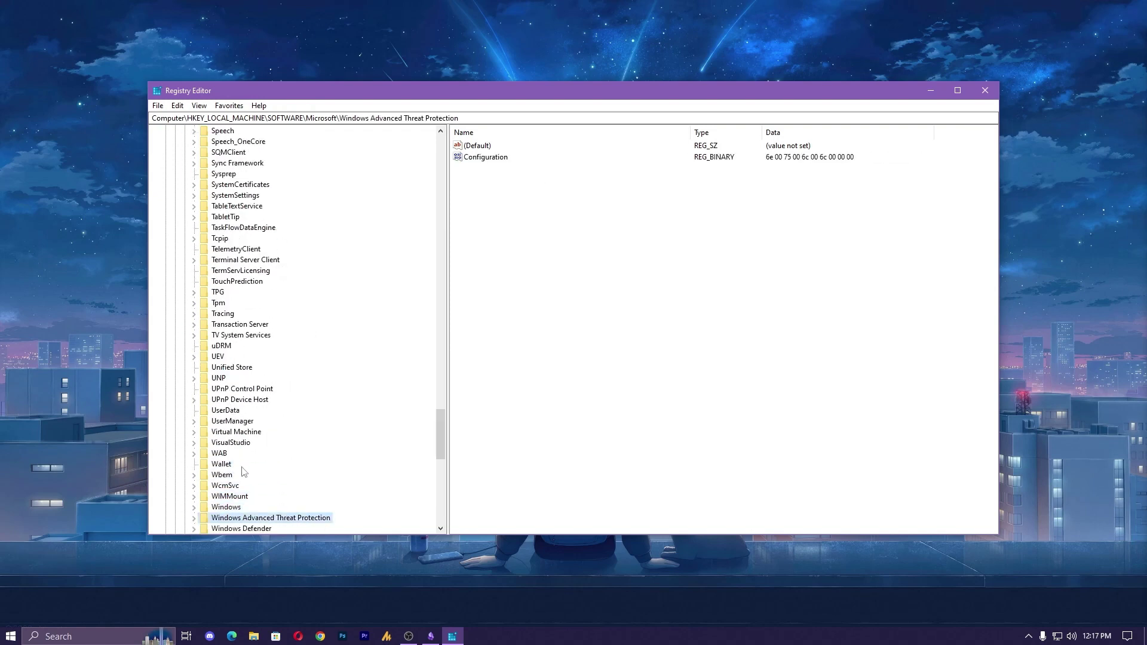
{"action": "key", "text": "w"}
{"action": "key", "text": "w"}
{"action": "key", "text": "w"}
{"action": "key", "text": "w"}
{"action": "key", "text": "w"}
{"action": "key", "text": "w"}
{"action": "key", "text": "w"}
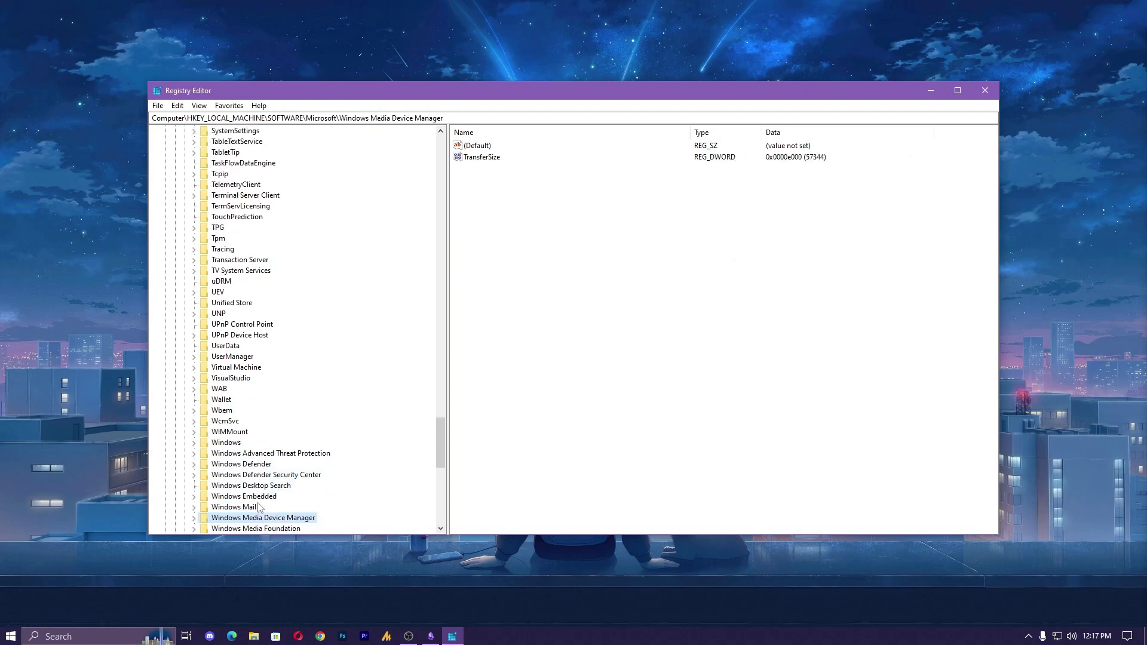
{"action": "key", "text": "w"}
{"action": "key", "text": "w"}
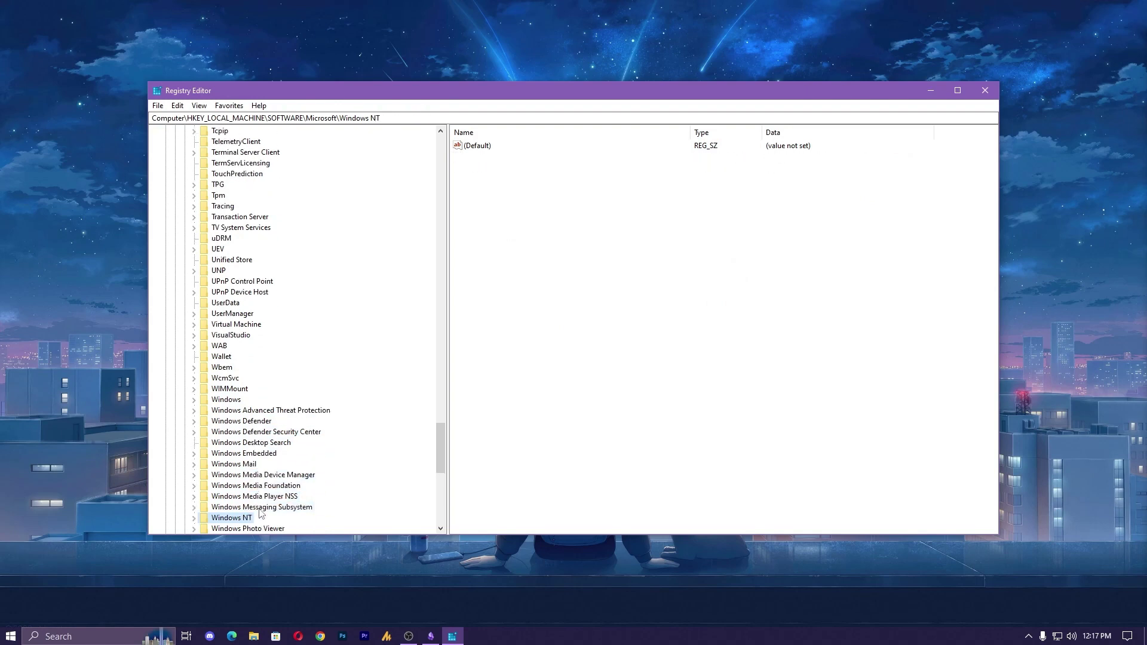
{"action": "left_click", "coordinate": [193, 517]}
{"action": "scroll", "coordinate": [245, 478], "scroll_direction": "down", "scroll_amount": 2}
{"action": "left_click", "coordinate": [238, 455]}
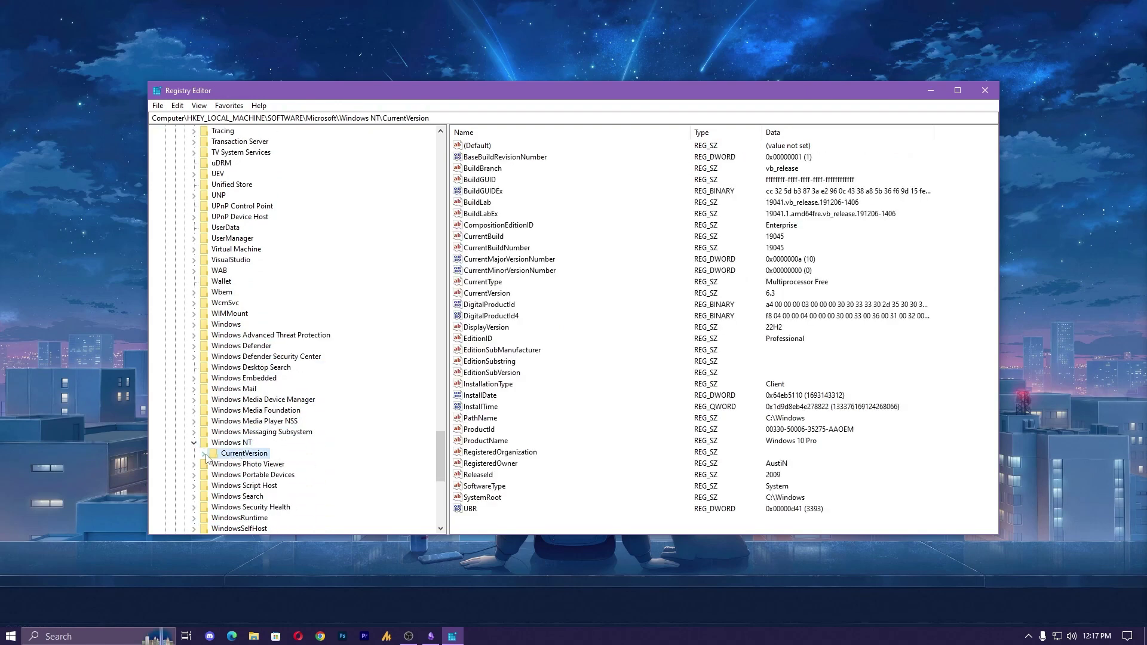
{"action": "left_click", "coordinate": [208, 455]}
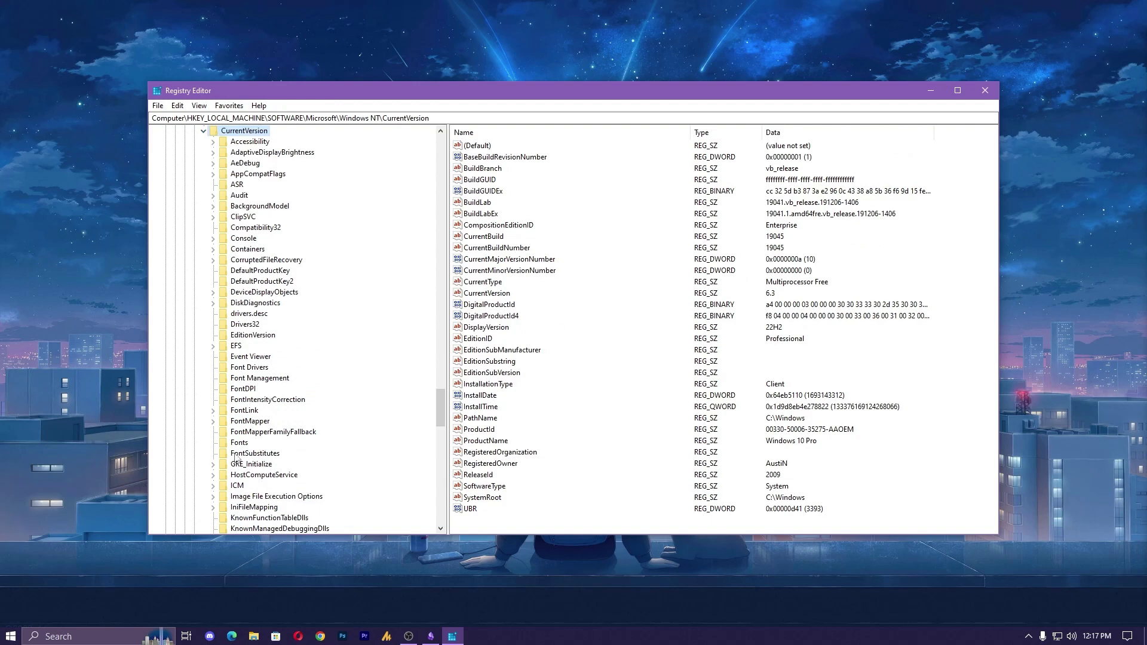
- Find and expand Image File Execution Options under CurrentVersion, and open and expand its VALORANT.exe key
{"action": "left_click", "coordinate": [238, 196]}
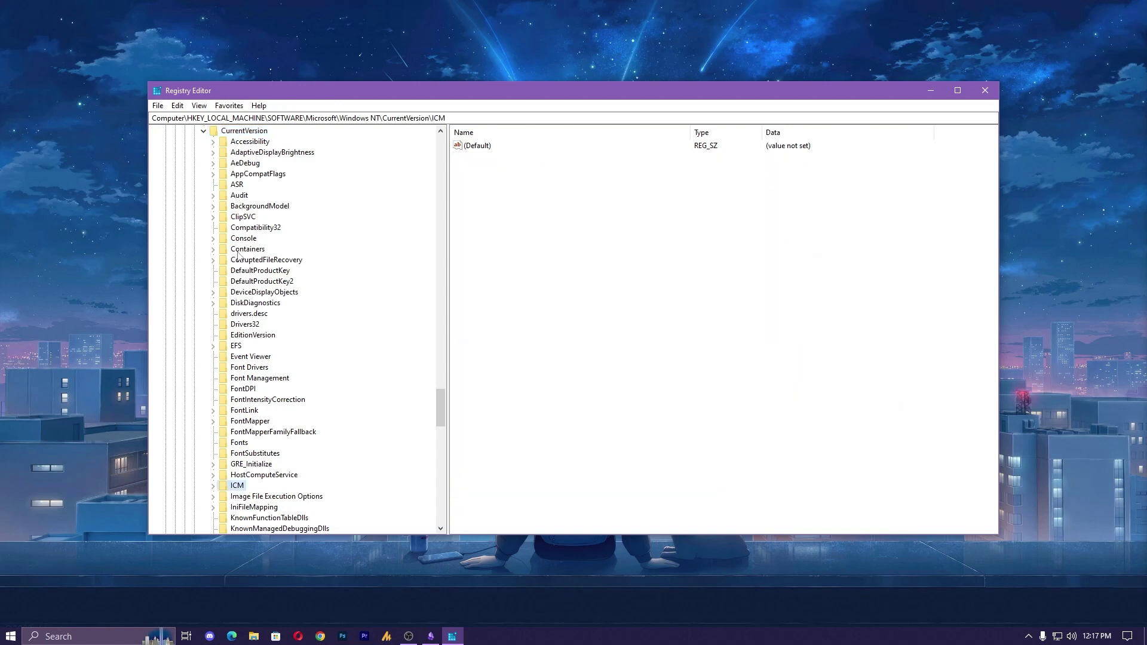
{"action": "type", "text": "icaros"}
{"action": "scroll", "coordinate": [266, 354], "scroll_direction": "up", "scroll_amount": 5}
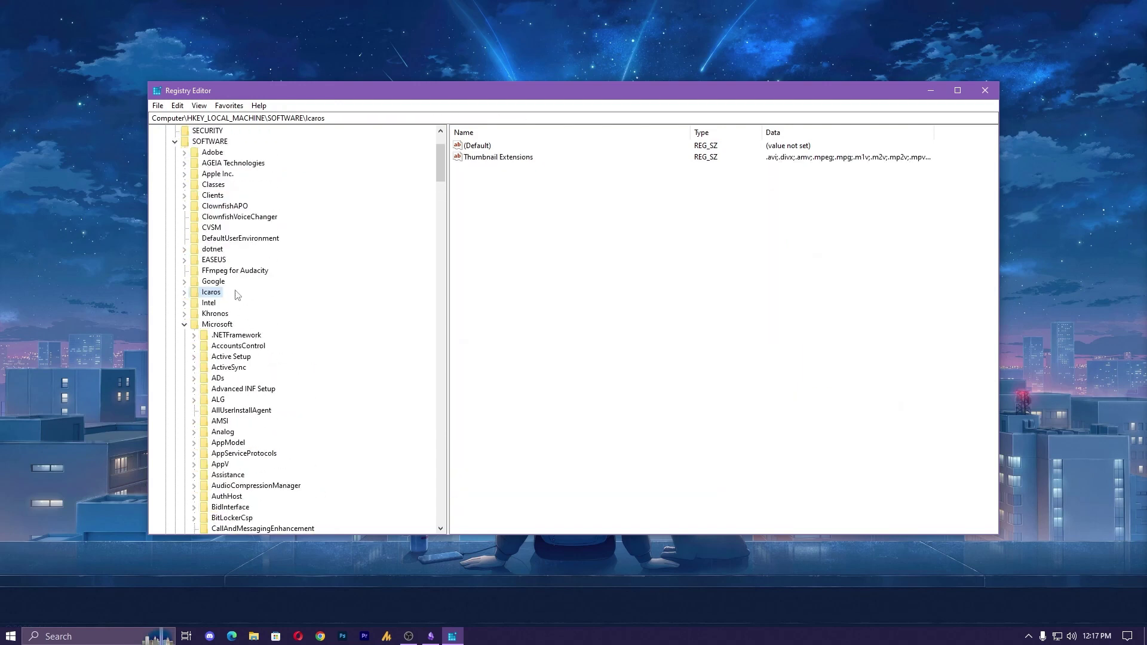
{"action": "scroll", "coordinate": [238, 297], "scroll_direction": "up", "scroll_amount": 3}
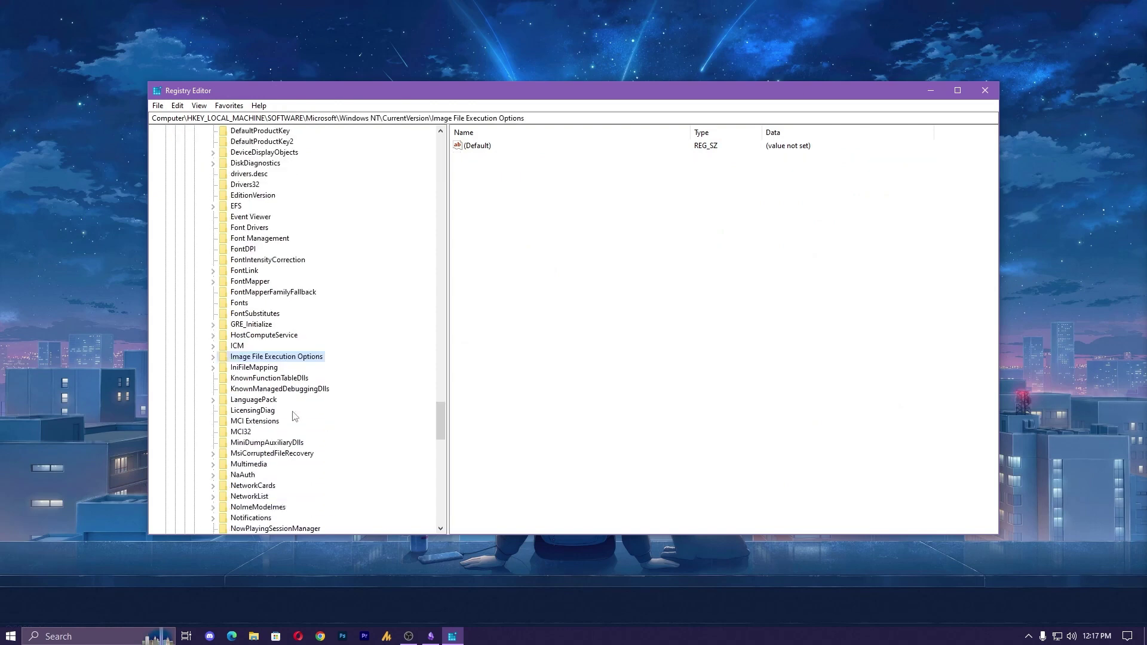
{"action": "left_click", "coordinate": [212, 357]}
{"action": "scroll", "coordinate": [266, 348], "scroll_direction": "down", "scroll_amount": 4}
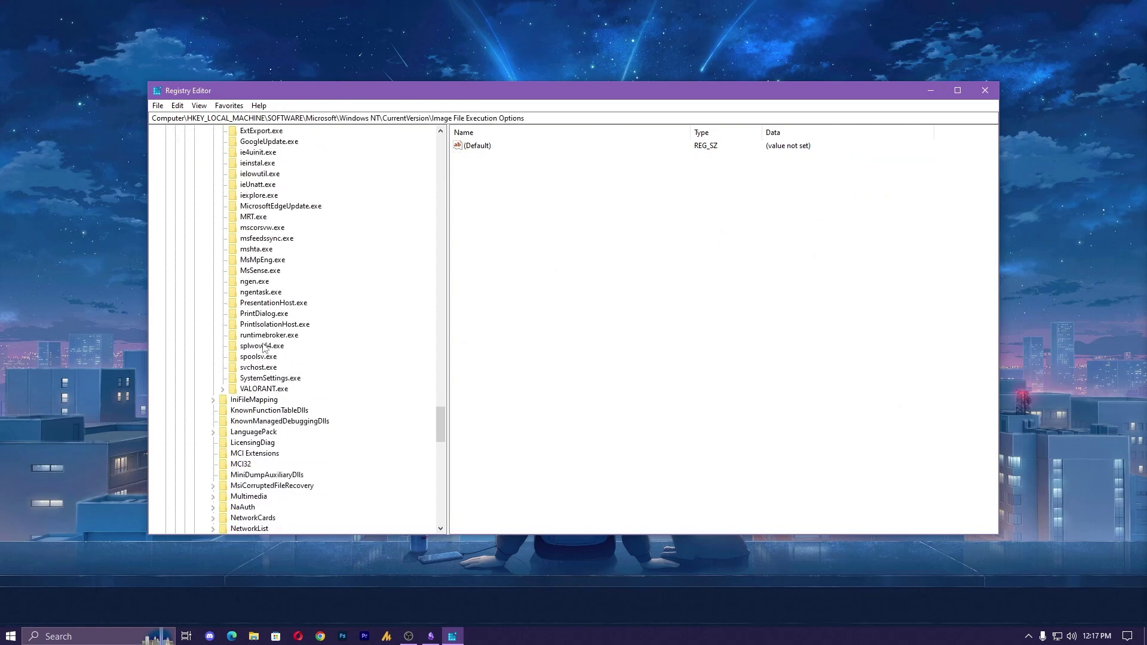
{"action": "left_click", "coordinate": [265, 389]}
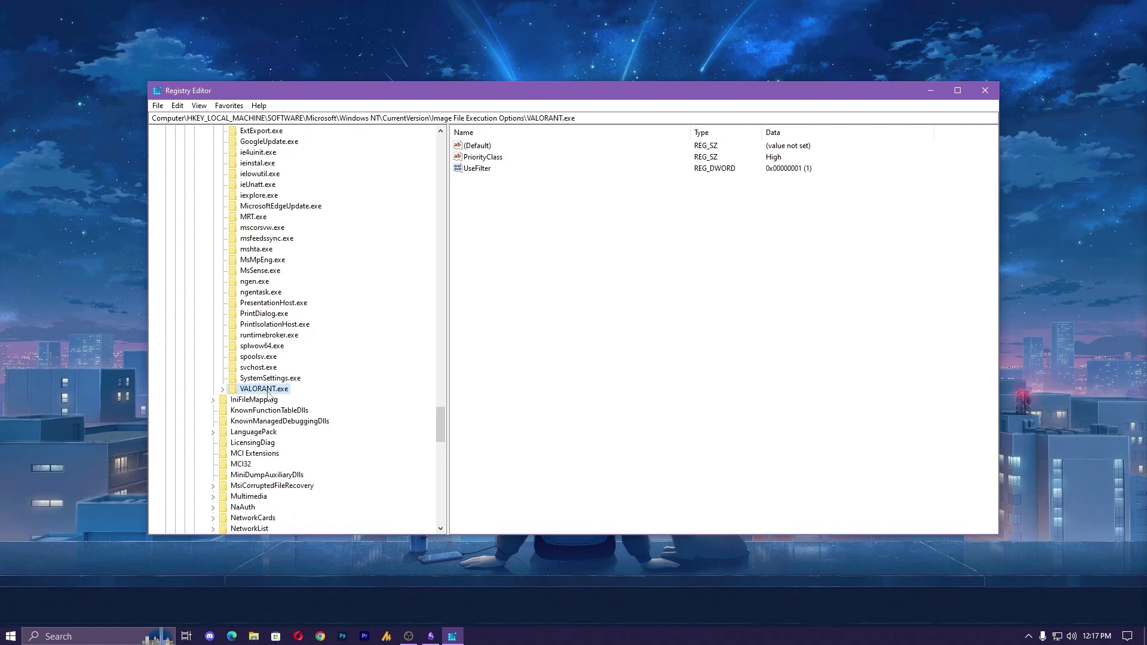
{"action": "left_click", "coordinate": [223, 392]}
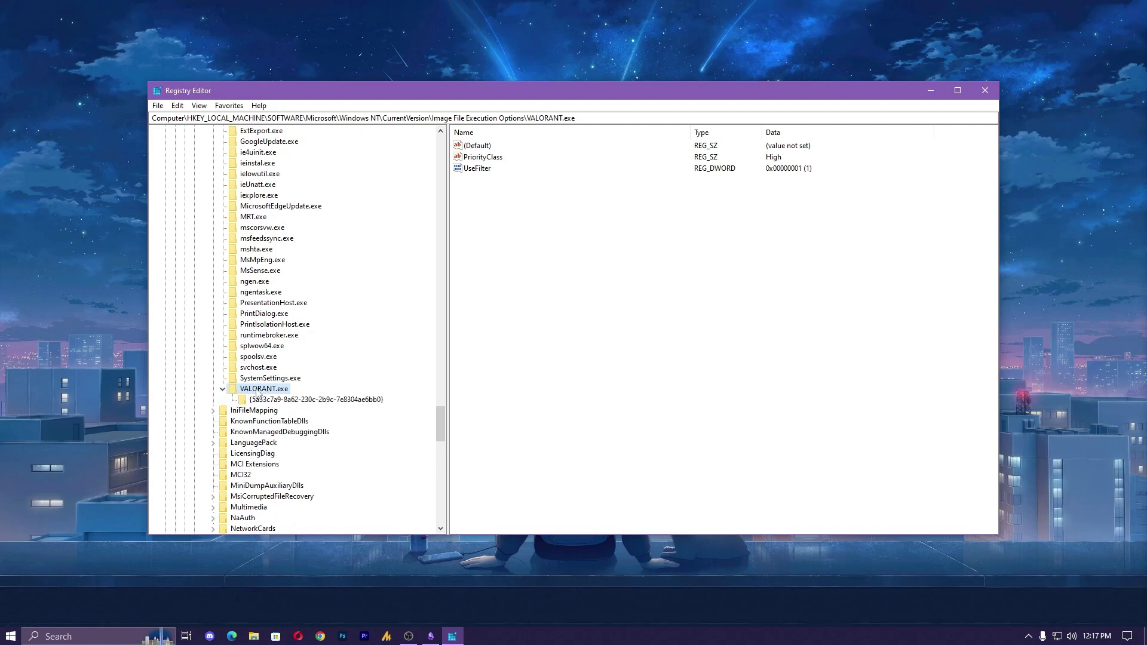
- Add a string value to the VALORANT.exe key and try to name it PriorityClass
{"action": "right_click", "coordinate": [257, 393]}
{"action": "mouse_move", "coordinate": [314, 409]}
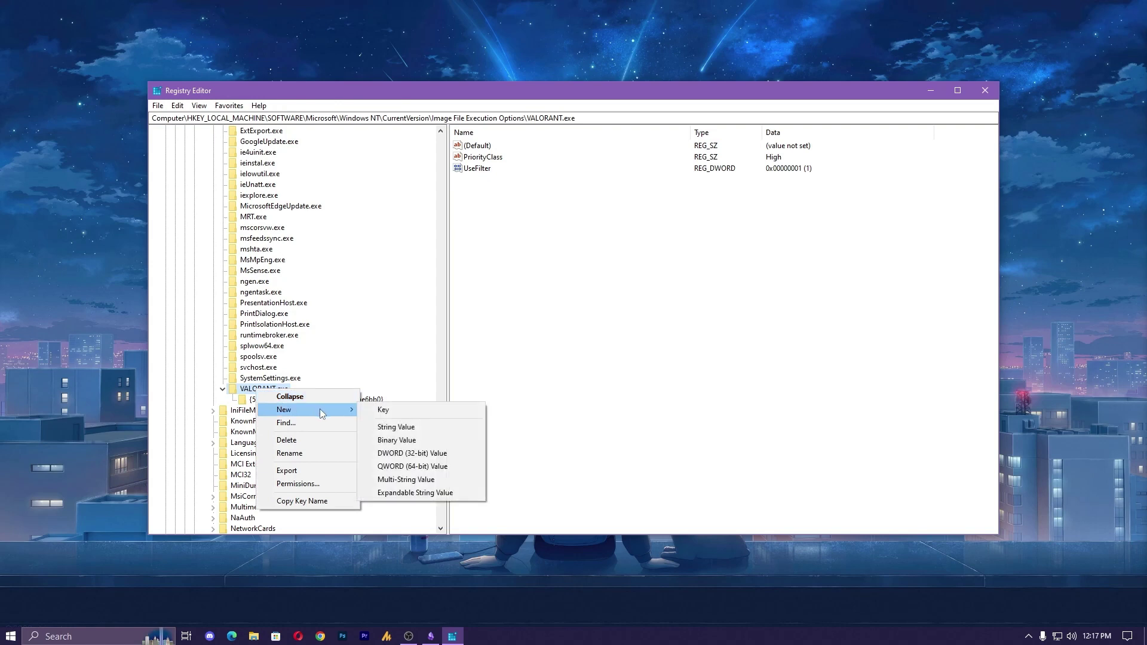
{"action": "left_click", "coordinate": [421, 425]}
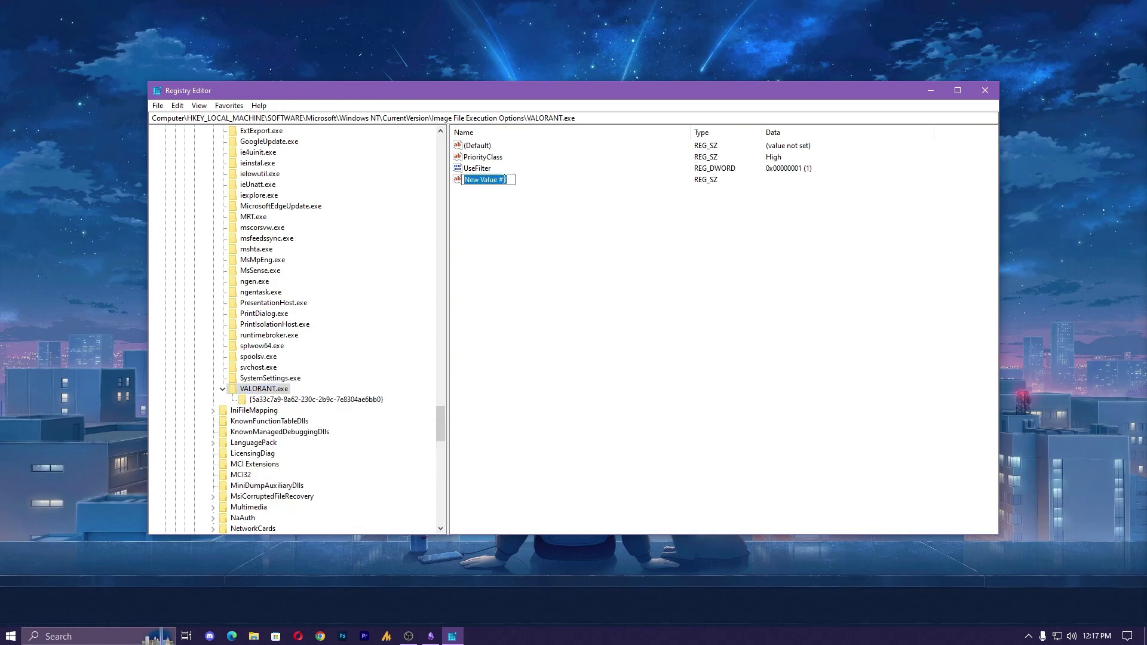
{"action": "left_click", "coordinate": [510, 179]}
{"action": "key", "text": "ctrl+a"}
{"action": "type", "text": "PriorityClass"}
{"action": "key", "text": "Return"}
- Delete the newly added string value from the VALORANT.exe key
{"action": "left_click", "coordinate": [708, 323]}
{"action": "left_click", "coordinate": [487, 157]}
{"action": "left_click", "coordinate": [491, 180]}
{"action": "key", "text": "Delete"}
{"action": "left_click", "coordinate": [662, 321]}
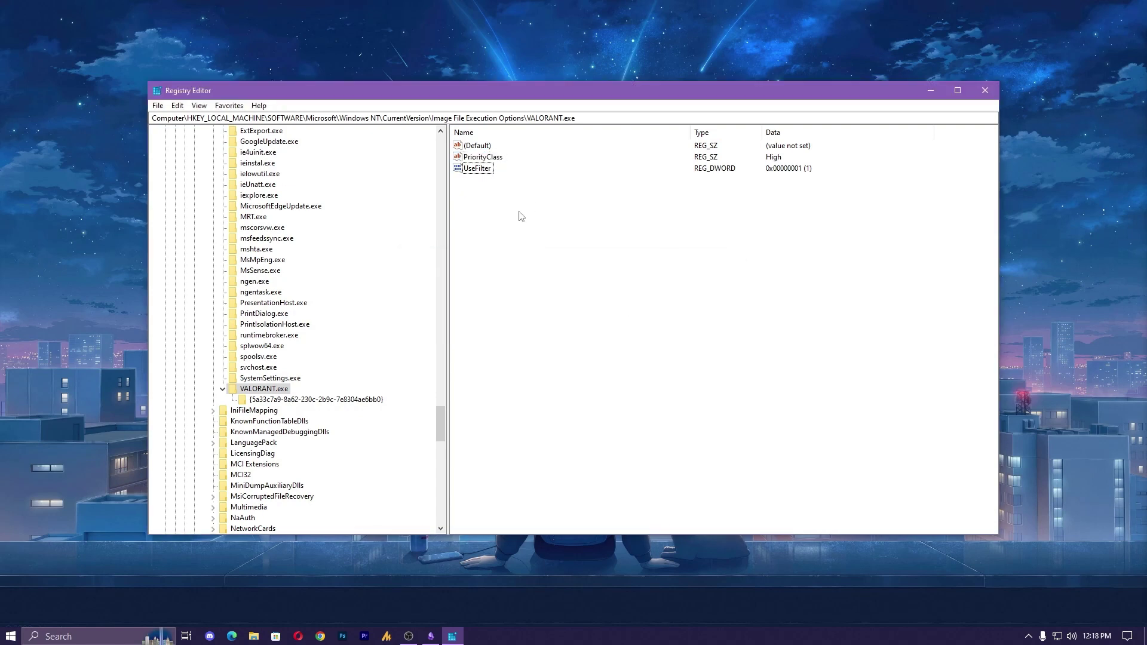
- Open the PriorityClass value of the VALORANT.exe key to check its data, and close the Registry Editor
{"action": "left_click", "coordinate": [480, 158]}
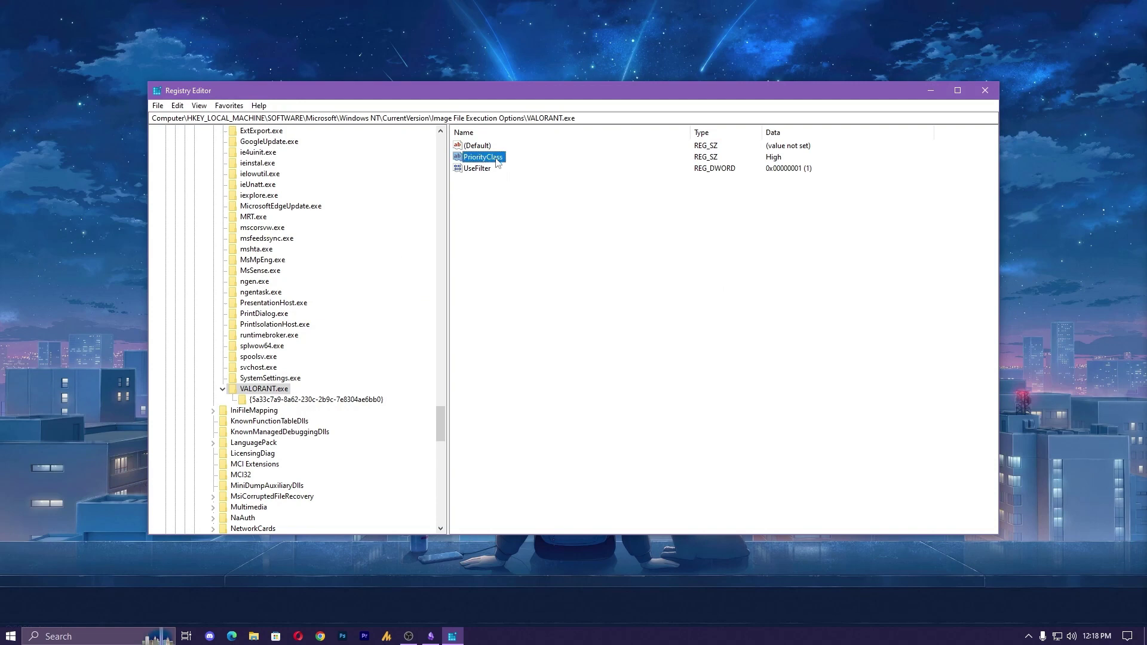
{"action": "double_click", "coordinate": [497, 160]}
{"action": "left_click", "coordinate": [238, 205]}
{"action": "left_click_drag", "start_coordinate": [210, 204], "coordinate": [187, 213]}
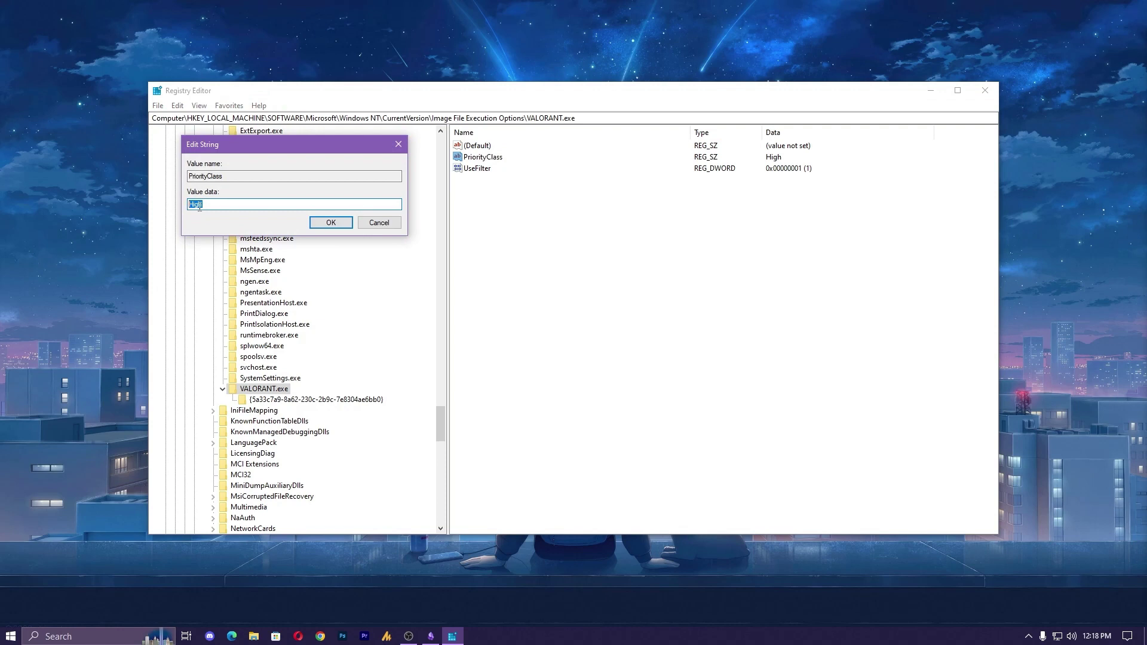
{"action": "left_click", "coordinate": [314, 223]}
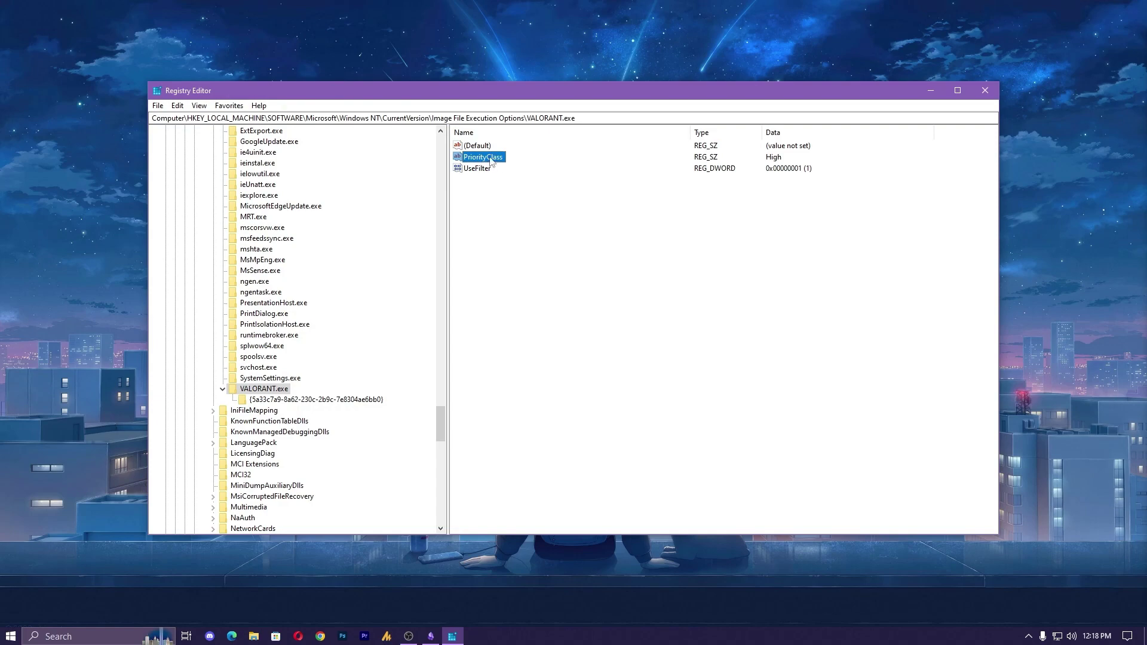
{"action": "left_click", "coordinate": [985, 91]}
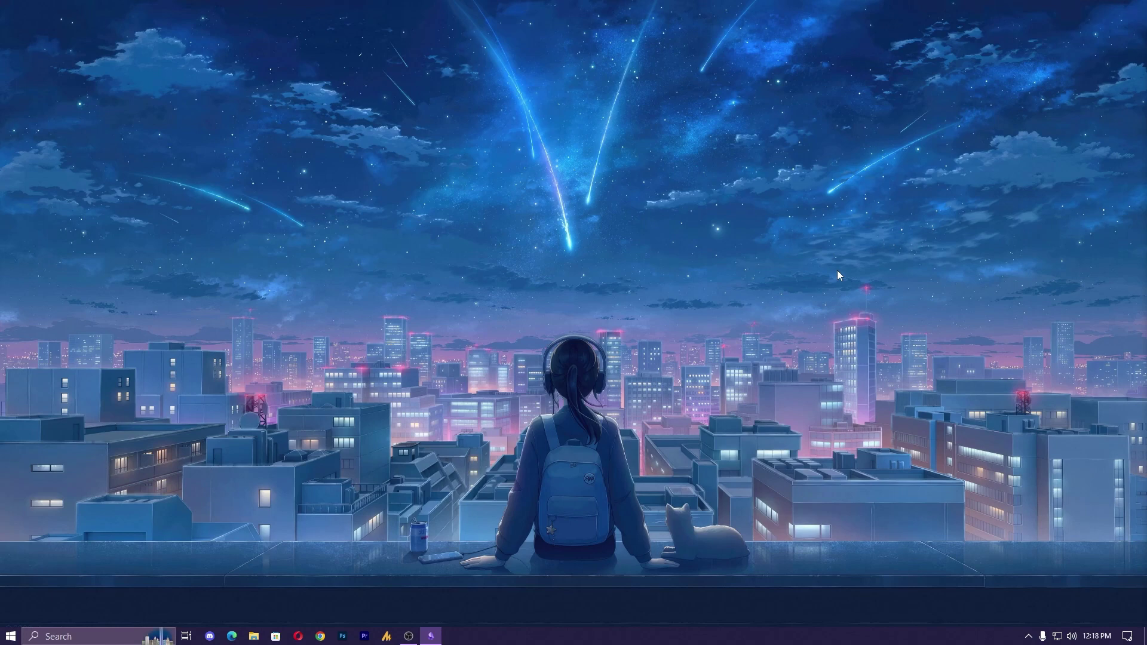
- Reopen the Registry Editor and collapse the expanded keys so only the root hives show under Computer
{"action": "key", "text": "super"}
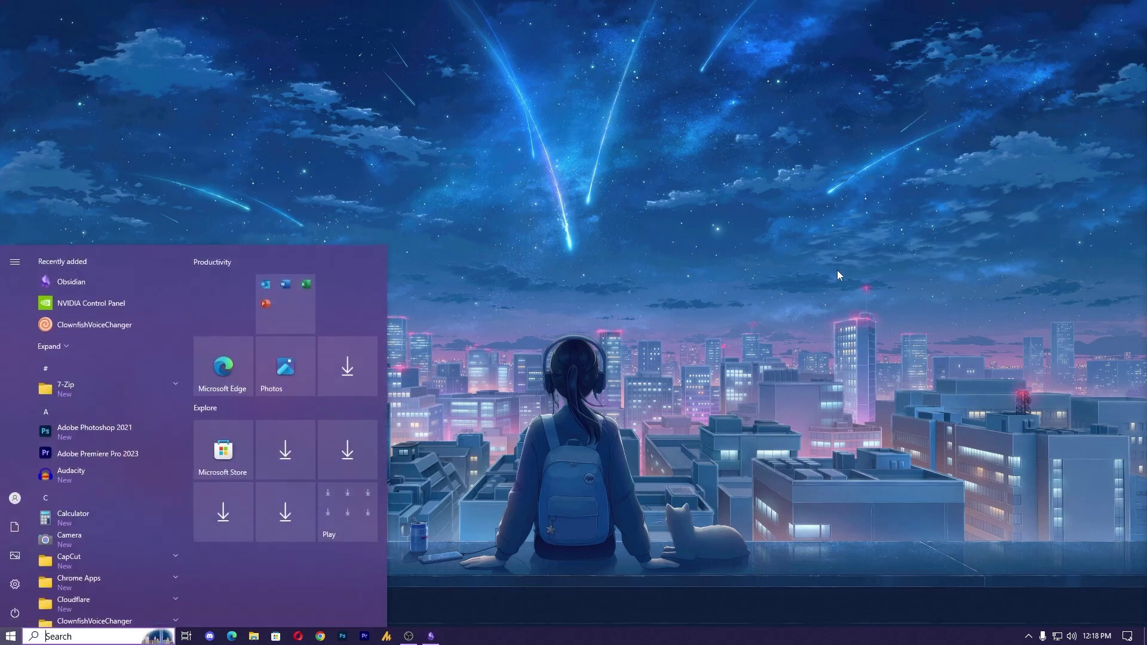
{"action": "type", "text": "regi"}
{"action": "key", "text": "Return"}
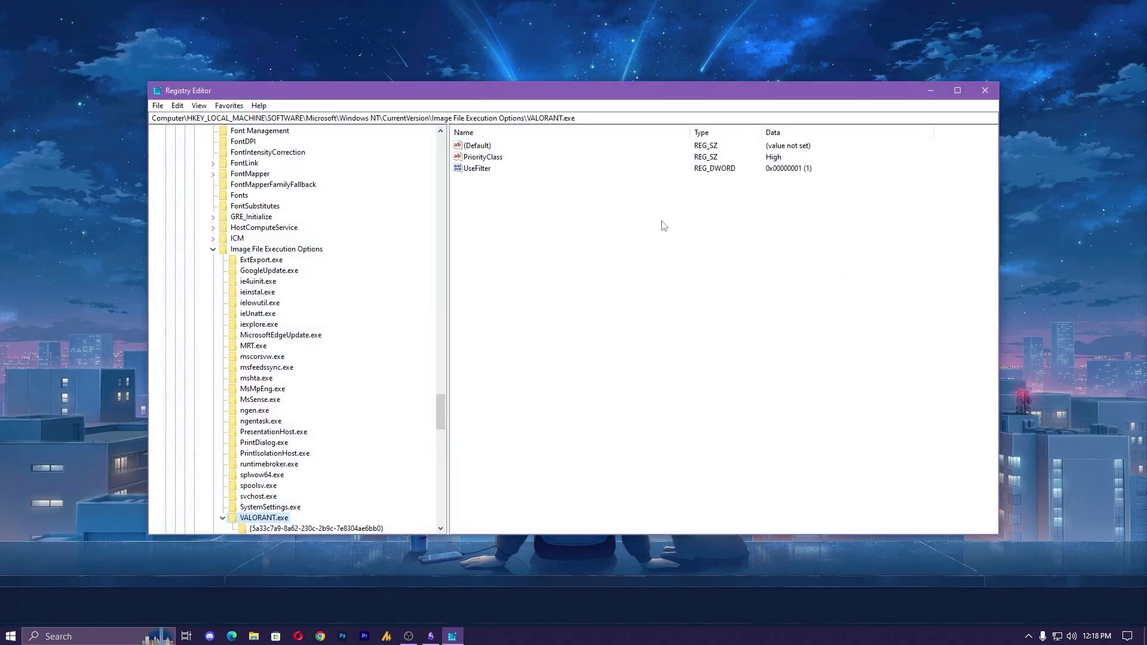
{"action": "left_click", "coordinate": [210, 249]}
{"action": "scroll", "coordinate": [210, 287], "scroll_direction": "up", "scroll_amount": 15}
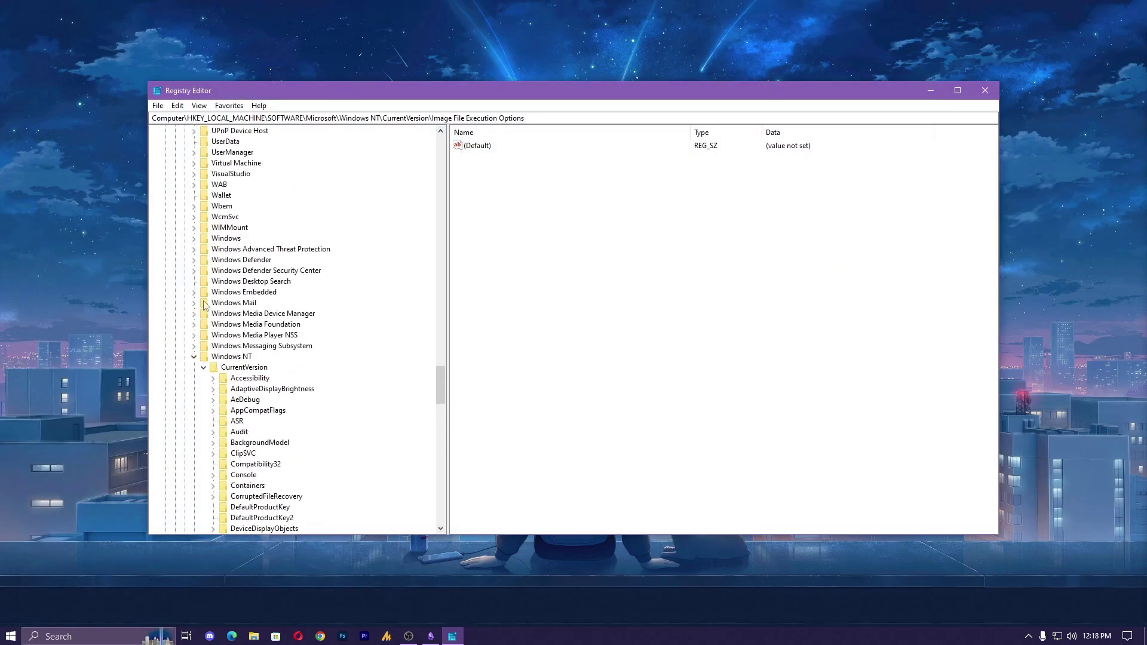
{"action": "left_click", "coordinate": [194, 357]}
{"action": "scroll", "coordinate": [186, 279], "scroll_direction": "up", "scroll_amount": 20}
{"action": "scroll", "coordinate": [185, 279], "scroll_direction": "up", "scroll_amount": 20}
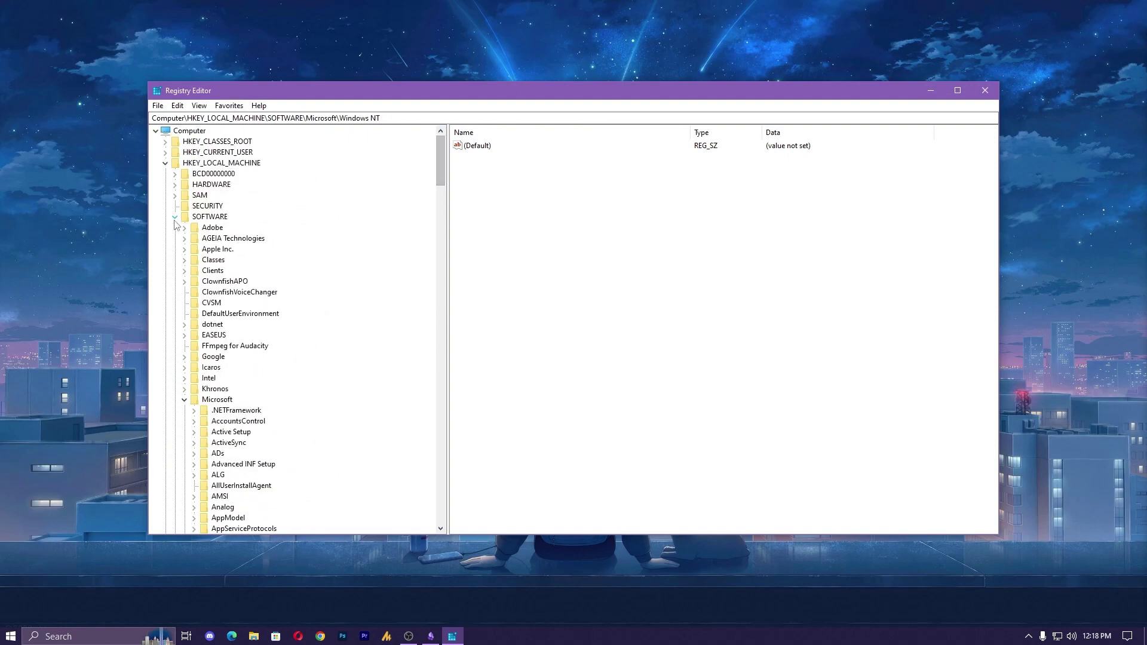
{"action": "left_click", "coordinate": [175, 217]}
{"action": "left_click", "coordinate": [164, 163]}
{"action": "left_click", "coordinate": [166, 131]}
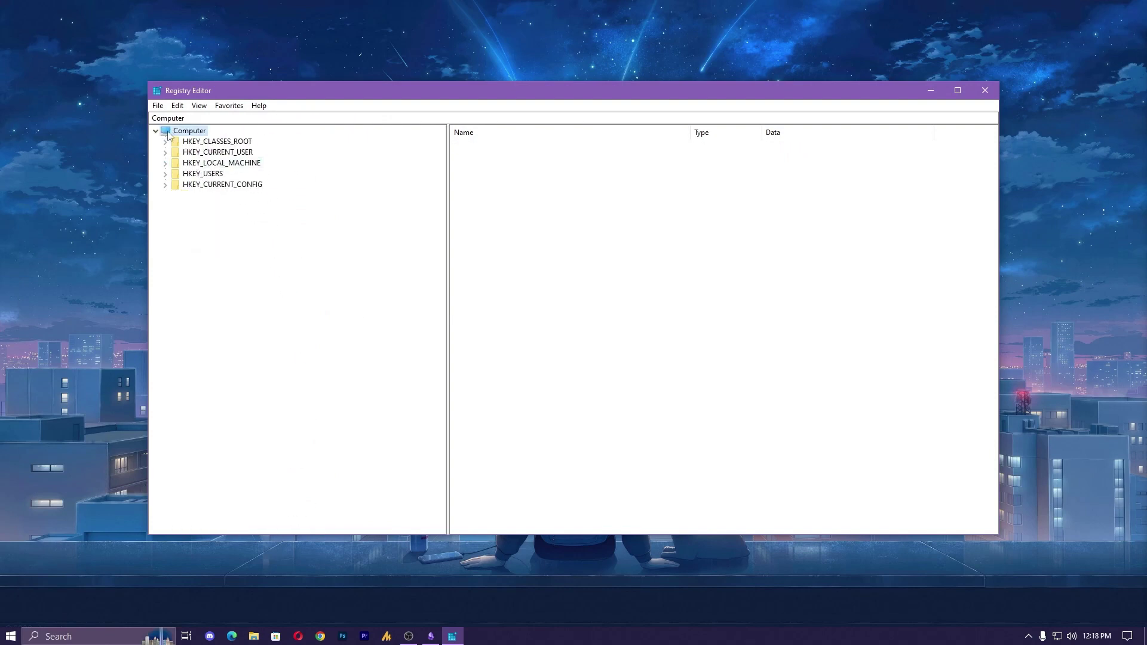
- Expand the registry path HKEY_LOCAL_MACHINE\SYSTEM\CurrentControlSet\Control
{"action": "double_click", "coordinate": [225, 164]}
{"action": "left_click", "coordinate": [179, 229]}
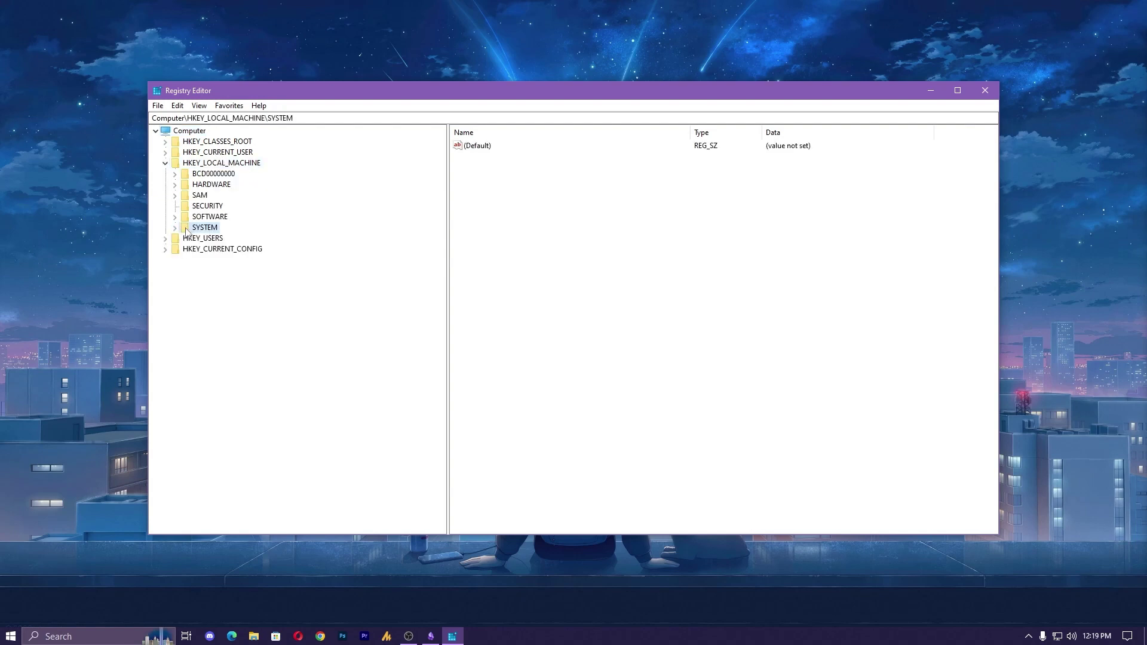
{"action": "left_click", "coordinate": [178, 229]}
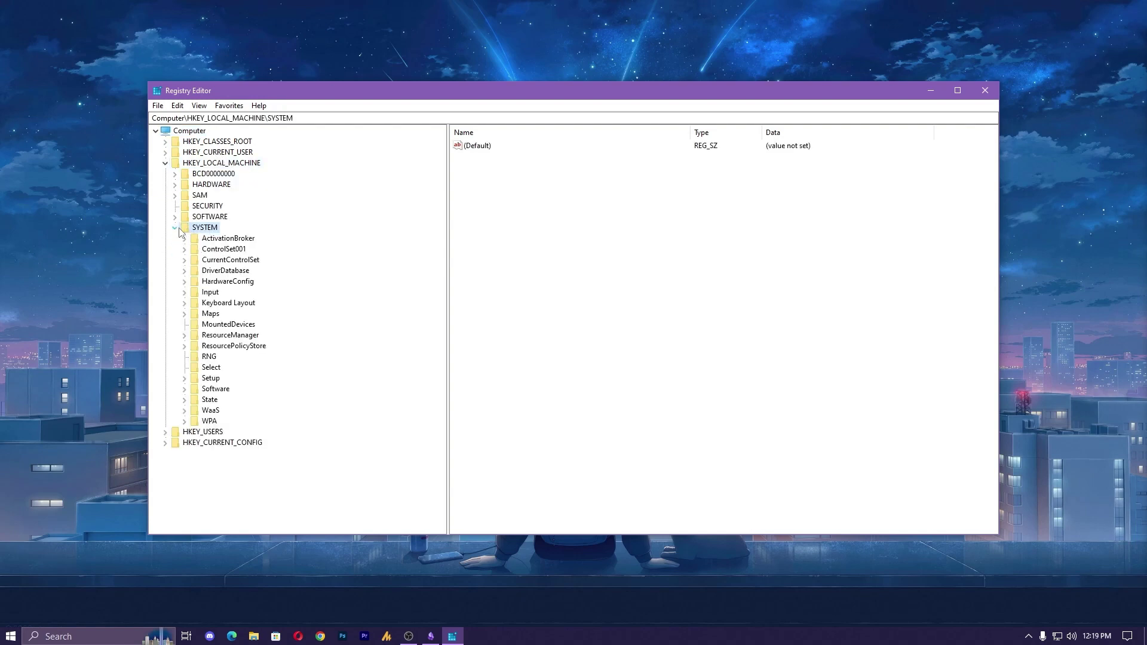
{"action": "left_click", "coordinate": [230, 261]}
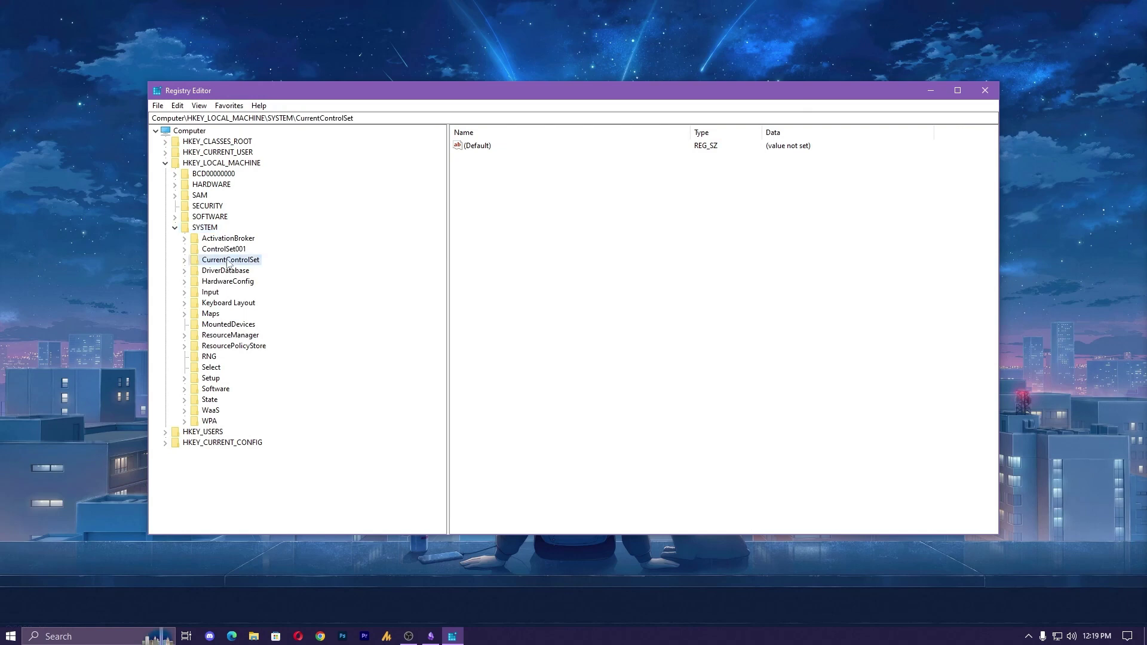
{"action": "left_click", "coordinate": [185, 261]}
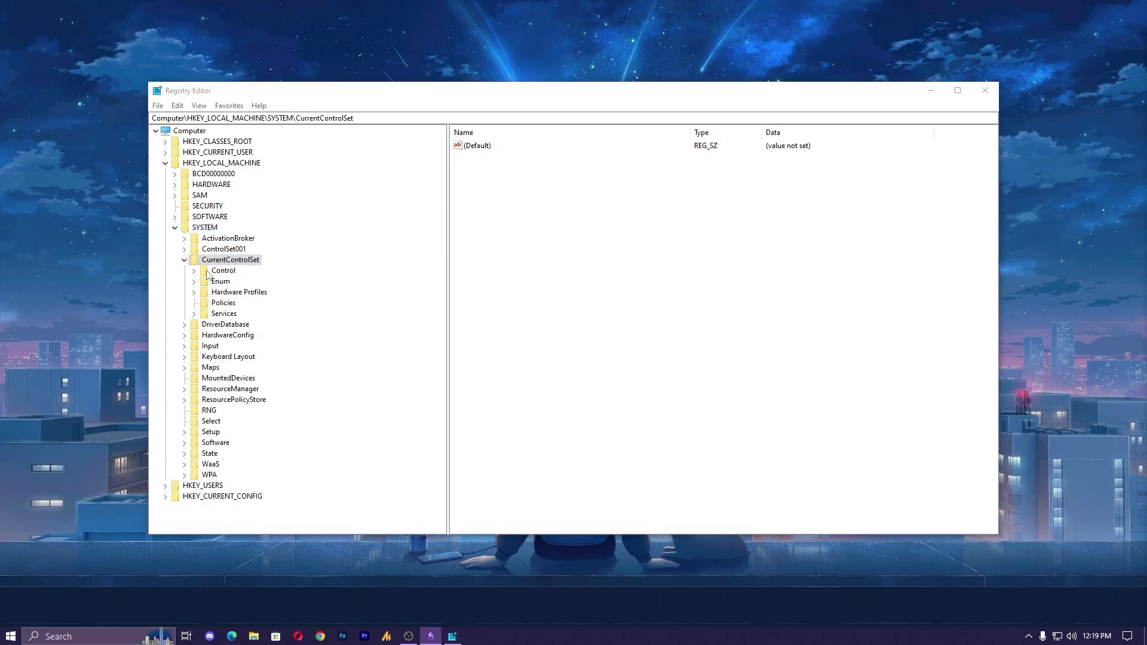
{"action": "left_click", "coordinate": [224, 270]}
{"action": "key", "text": "Return"}
{"action": "left_click", "coordinate": [194, 270]}
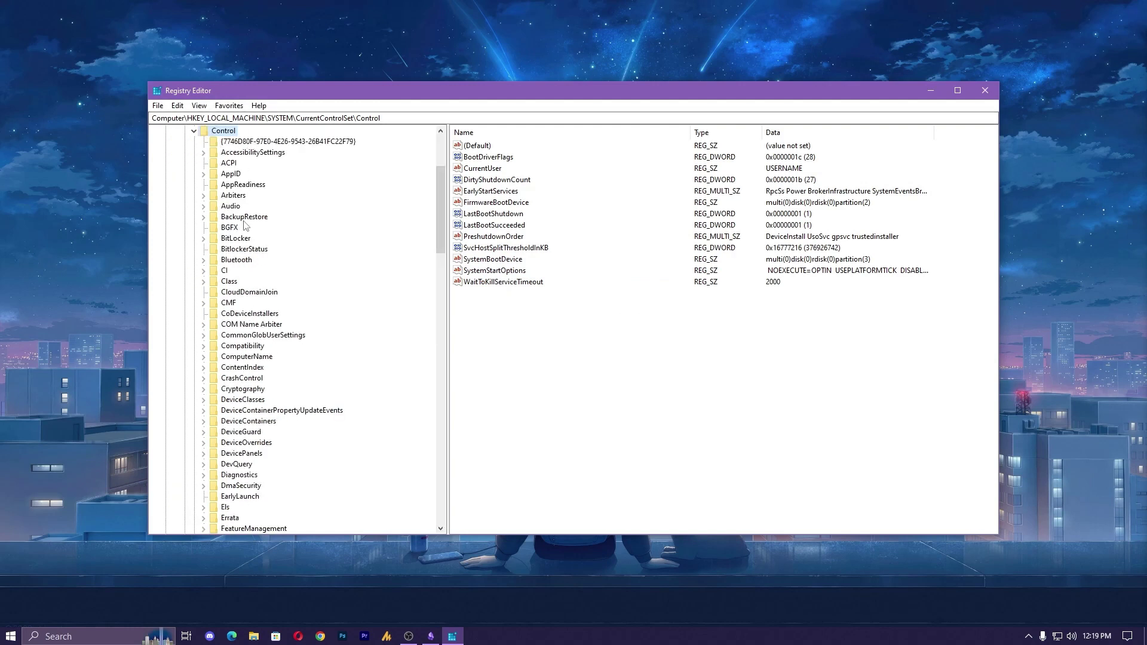
- Find the PriorityControl key under Control and open it
{"action": "scroll", "coordinate": [243, 230], "scroll_direction": "down", "scroll_amount": 5}
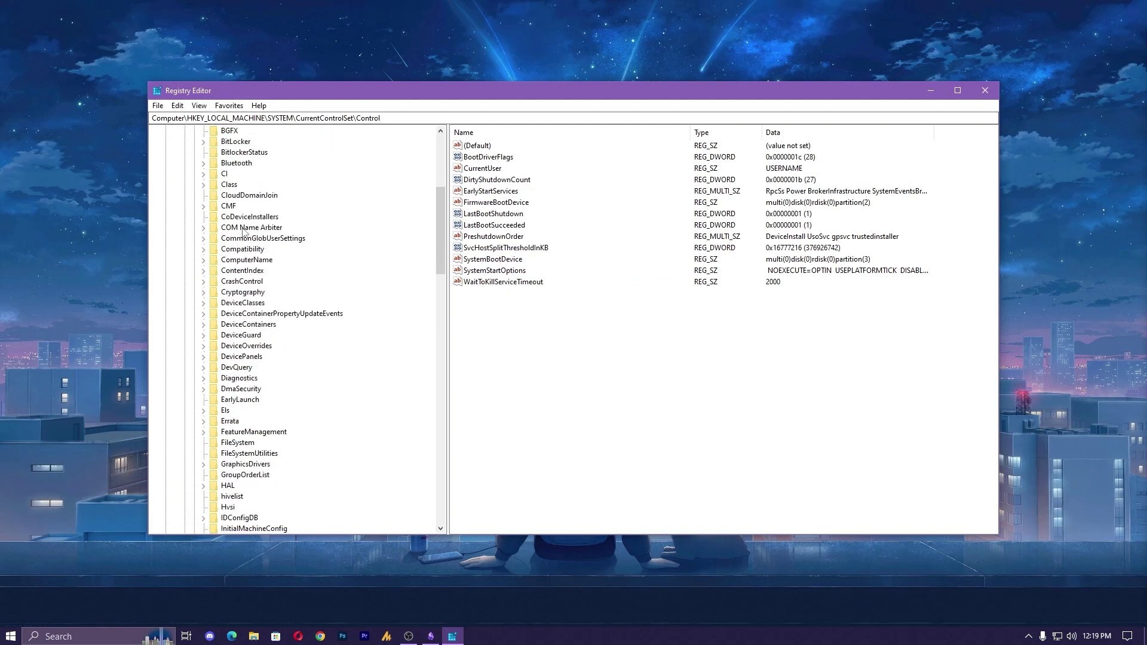
{"action": "left_click", "coordinate": [243, 229]}
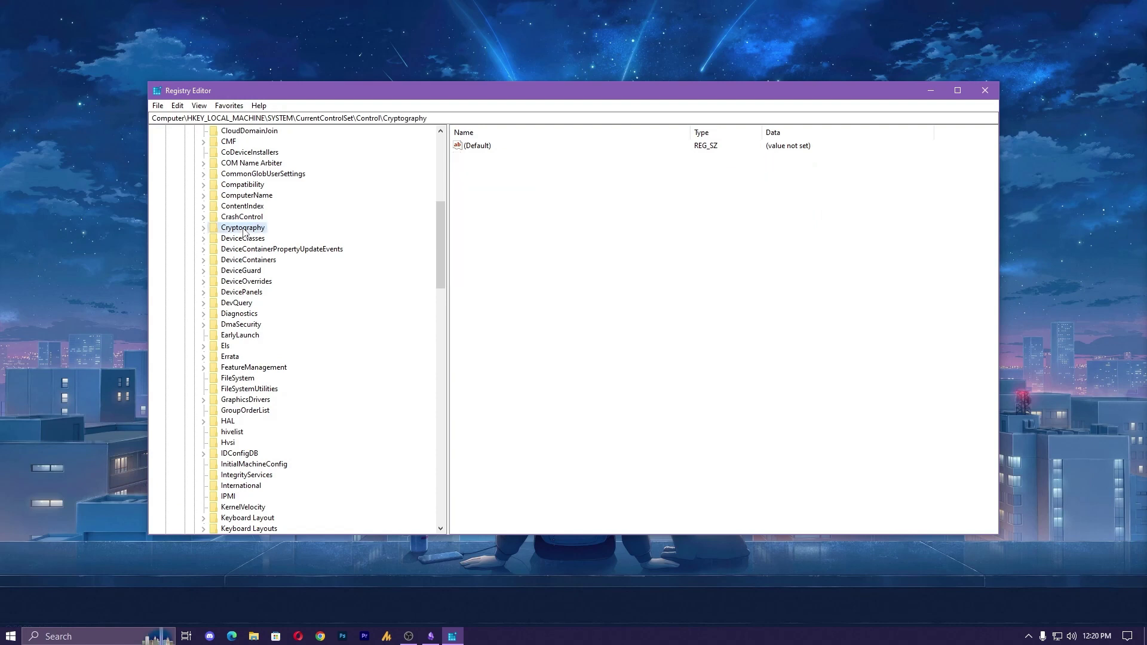
{"action": "type", "text": "pro"}
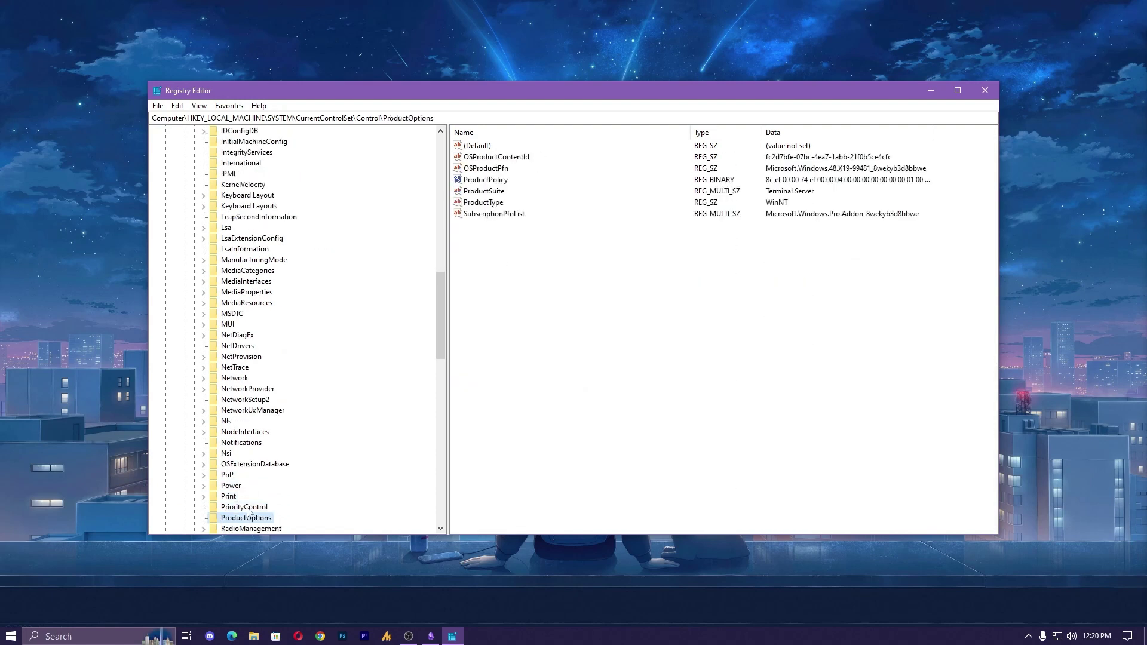
{"action": "left_click", "coordinate": [247, 508]}
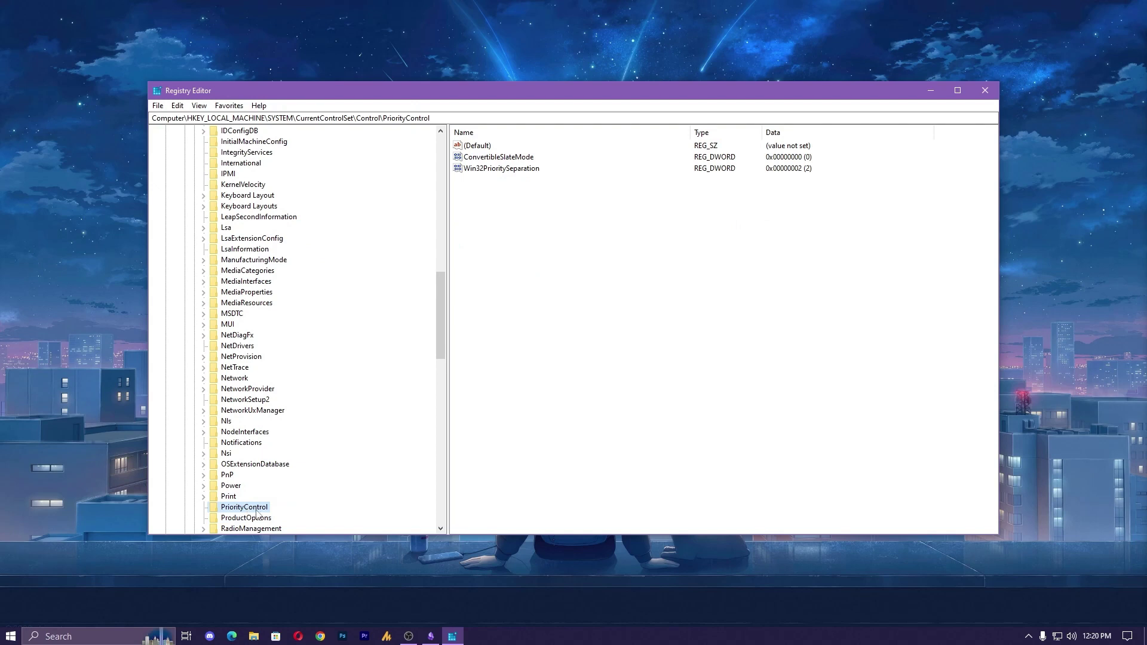
- Inspect the data of the Win32PrioritySeparation value without changing it, and close the Registry Editor
{"action": "left_click", "coordinate": [519, 169]}
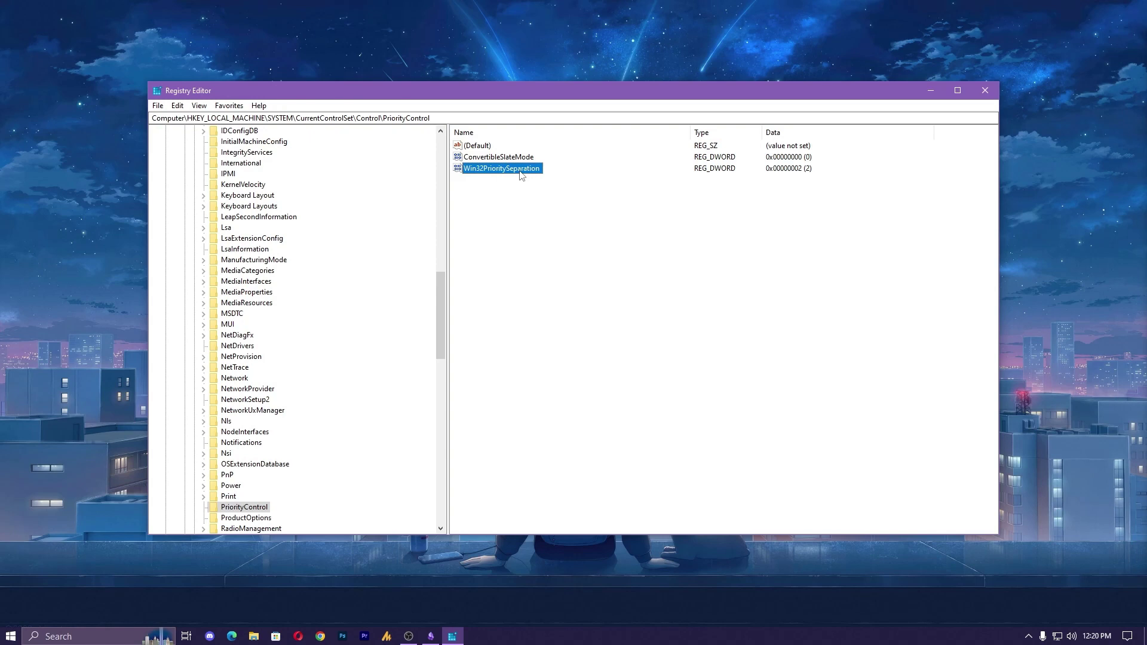
{"action": "double_click", "coordinate": [520, 169]}
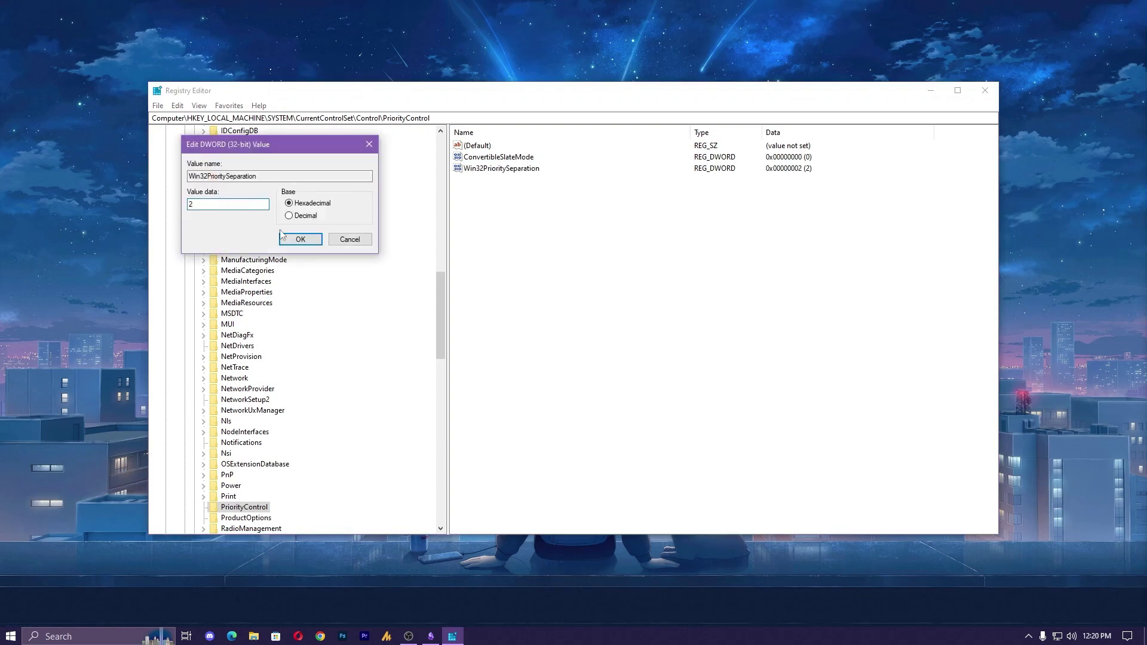
{"action": "left_click", "coordinate": [356, 240]}
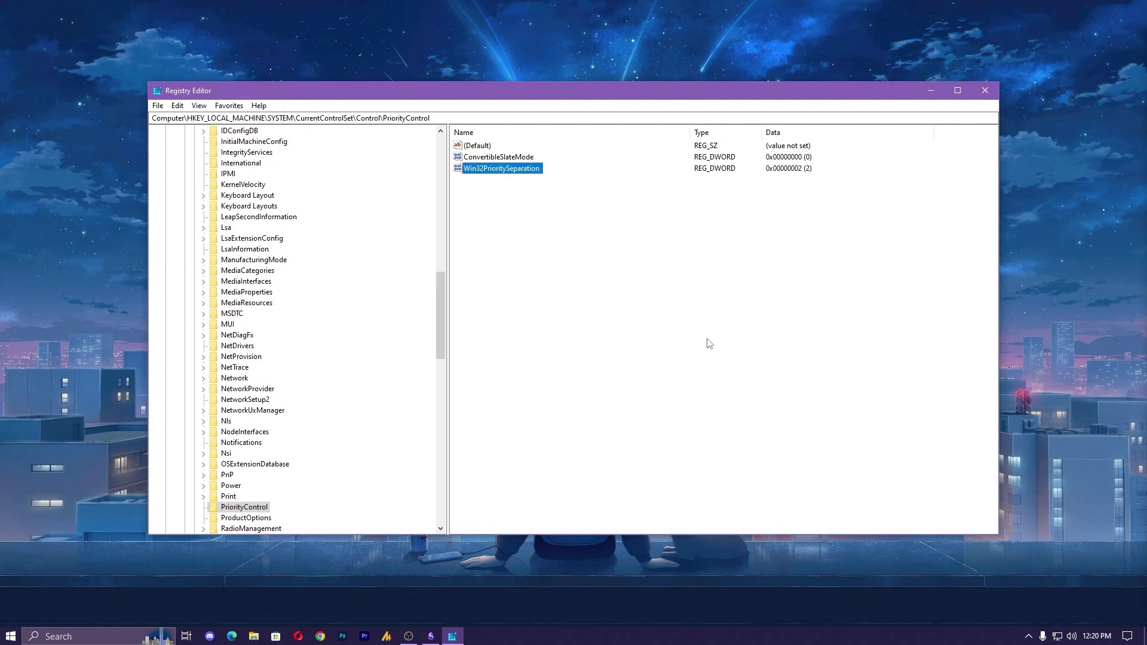
{"action": "left_click", "coordinate": [985, 90]}
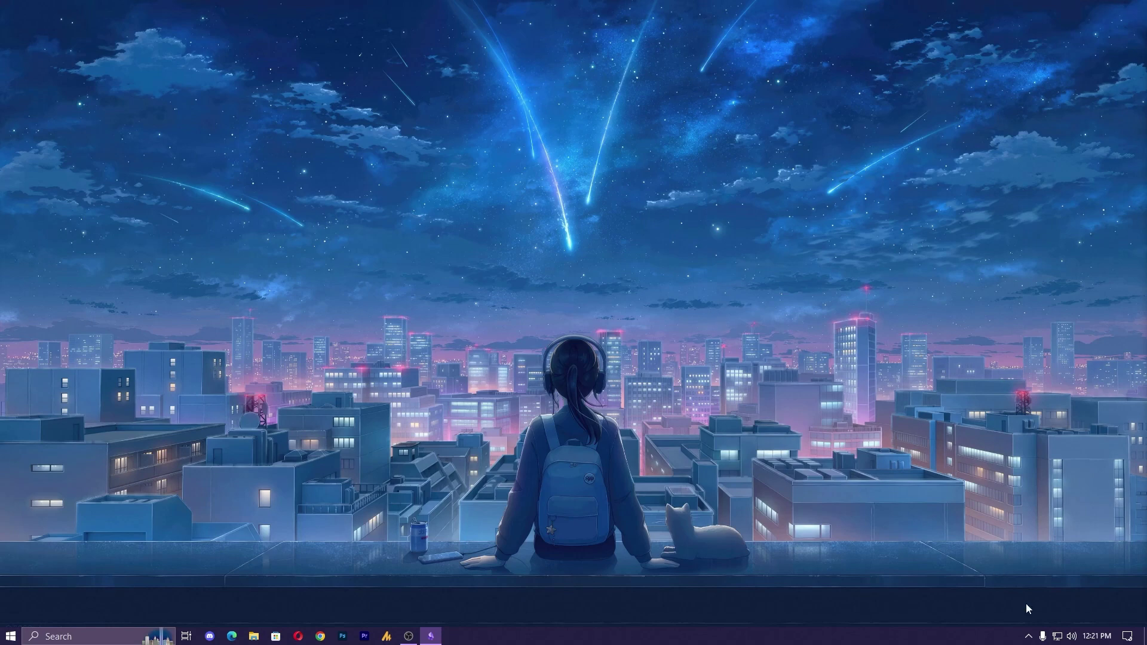
- Switch to the NVIDIA Control Panel and maximize its window
{"action": "left_click", "coordinate": [1028, 636]}
{"action": "right_click", "coordinate": [1005, 567]}
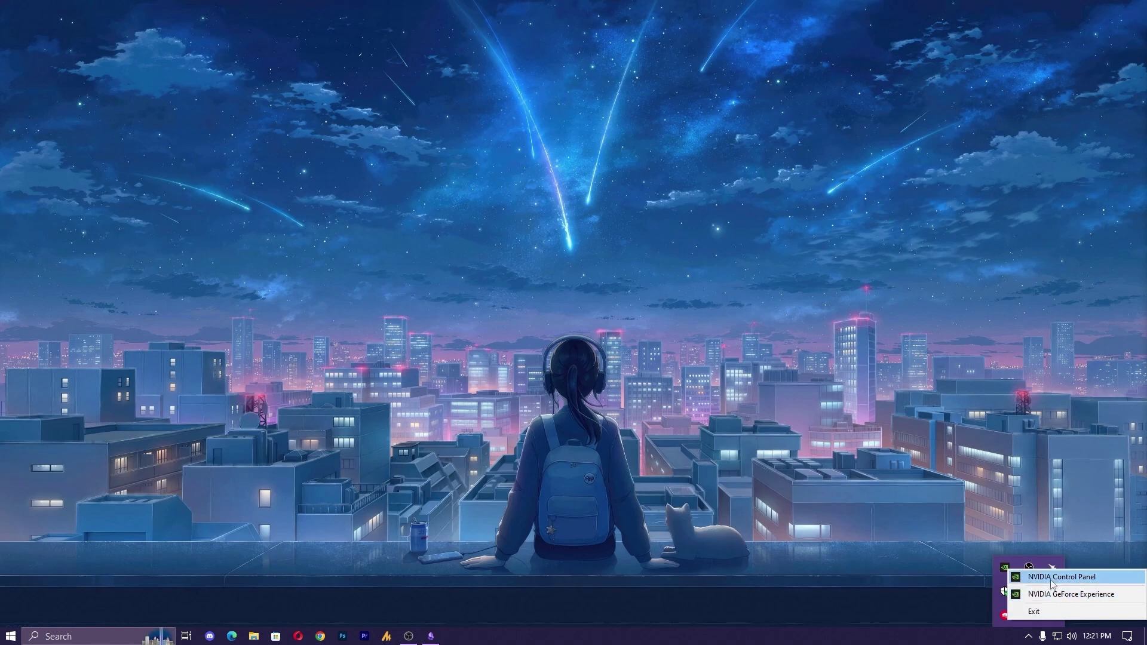
{"action": "left_click", "coordinate": [1052, 583]}
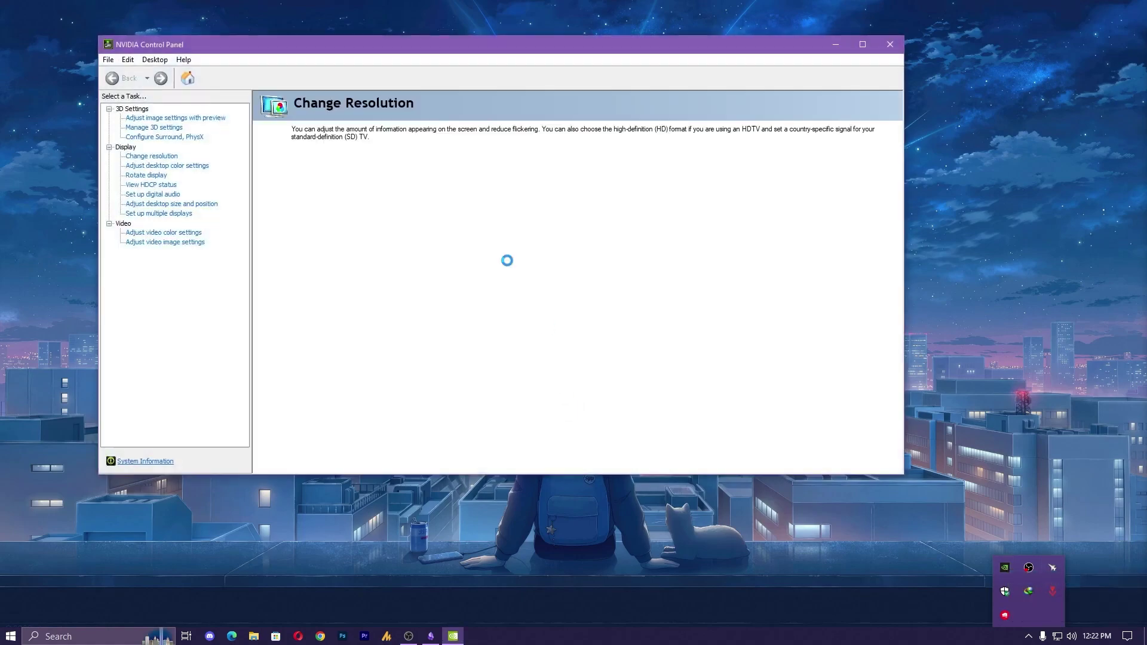
{"action": "left_click", "coordinate": [864, 47]}
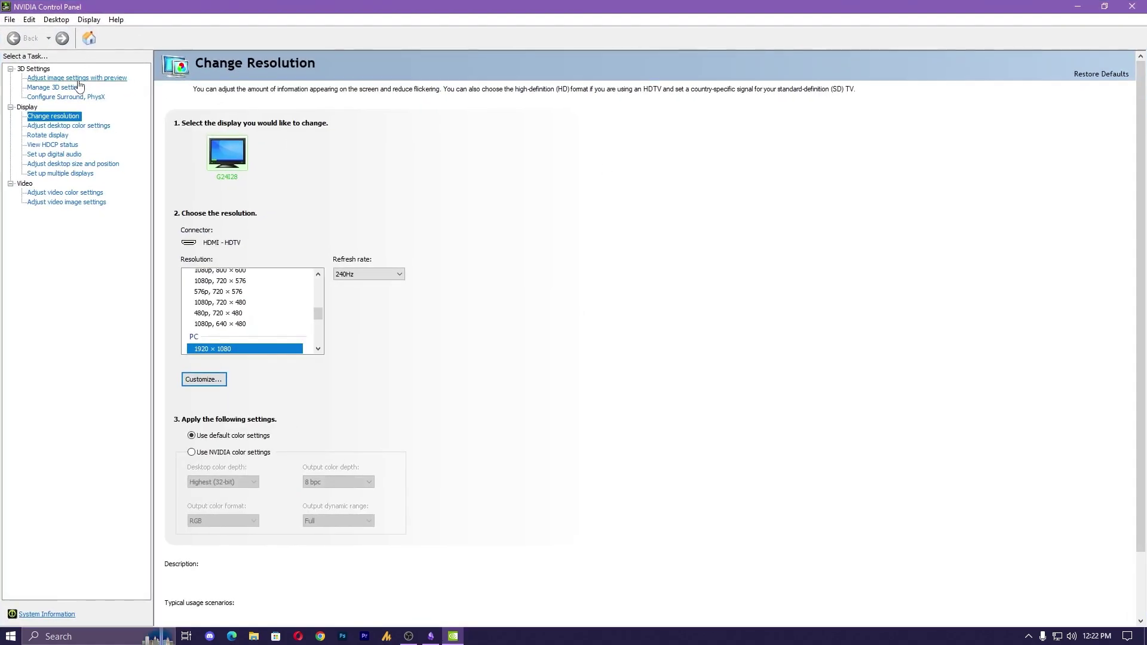
- Set the image settings with preview to use my preference emphasizing Performance, and apply the change
{"action": "left_click", "coordinate": [83, 80]}
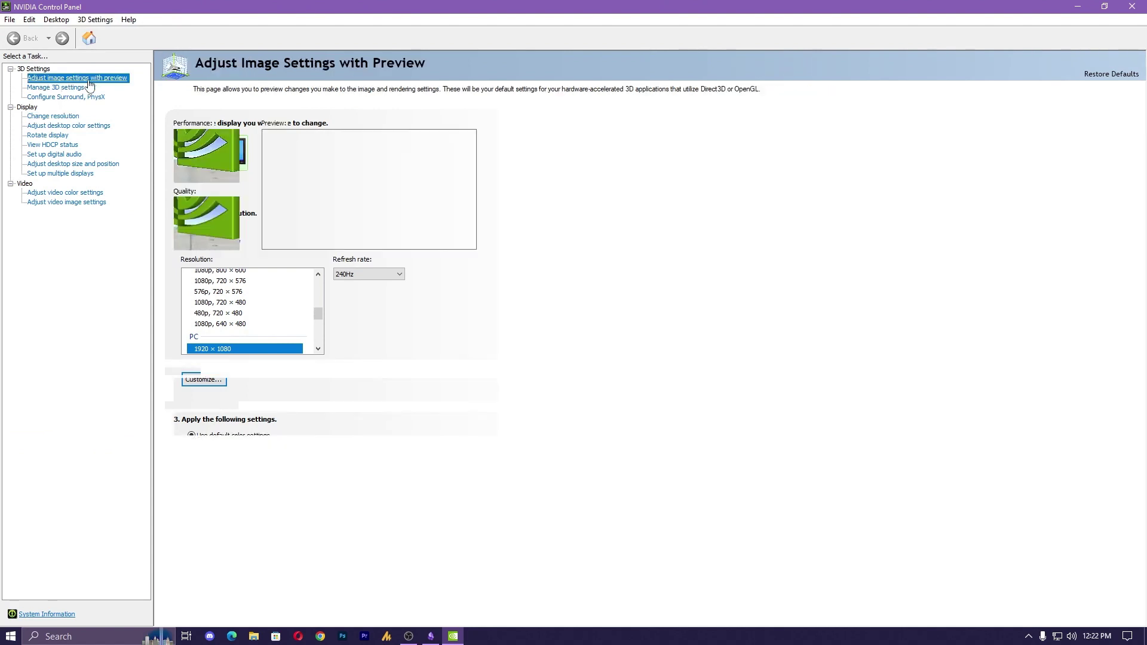
{"action": "left_click", "coordinate": [302, 298]}
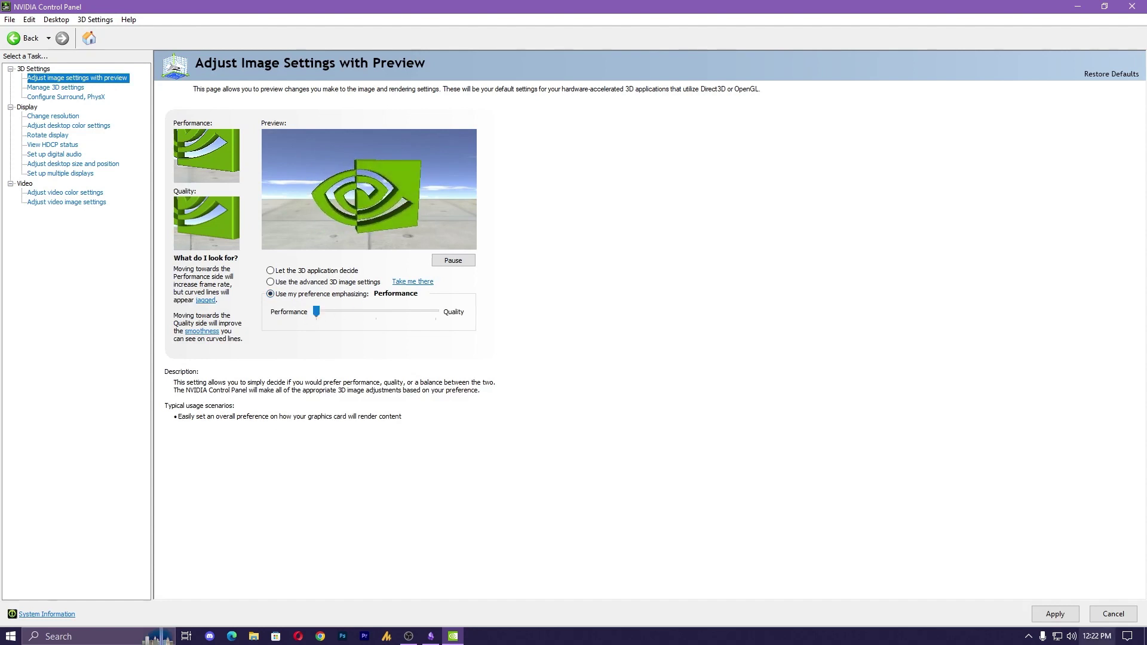
{"action": "left_click", "coordinate": [1053, 614]}
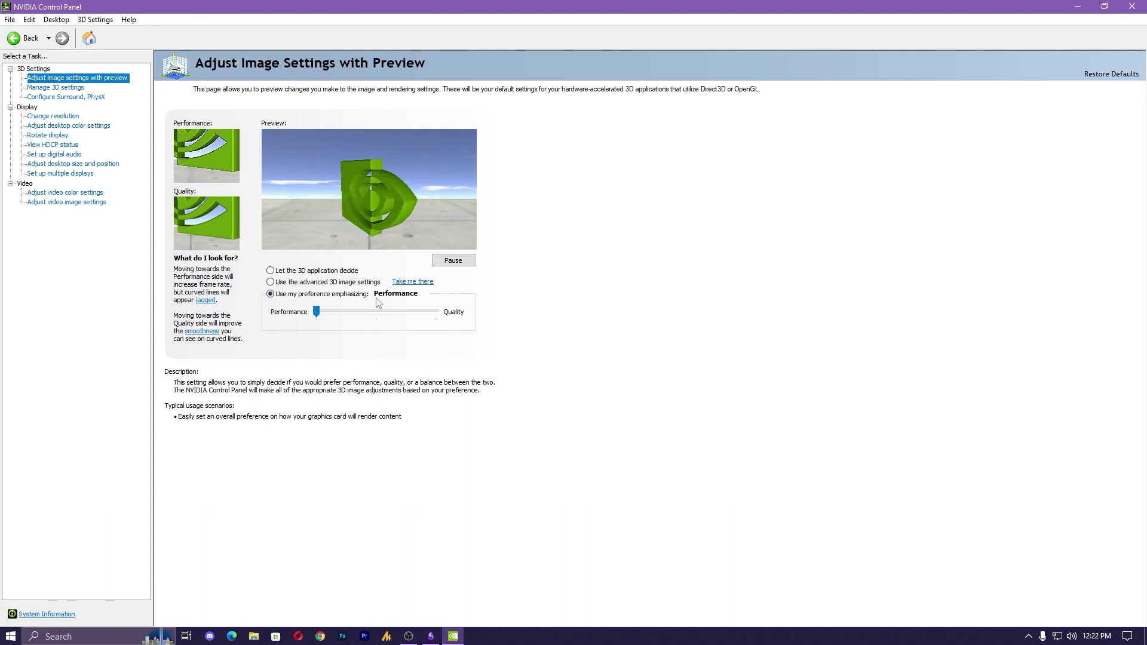
{"action": "left_click", "coordinate": [303, 283]}
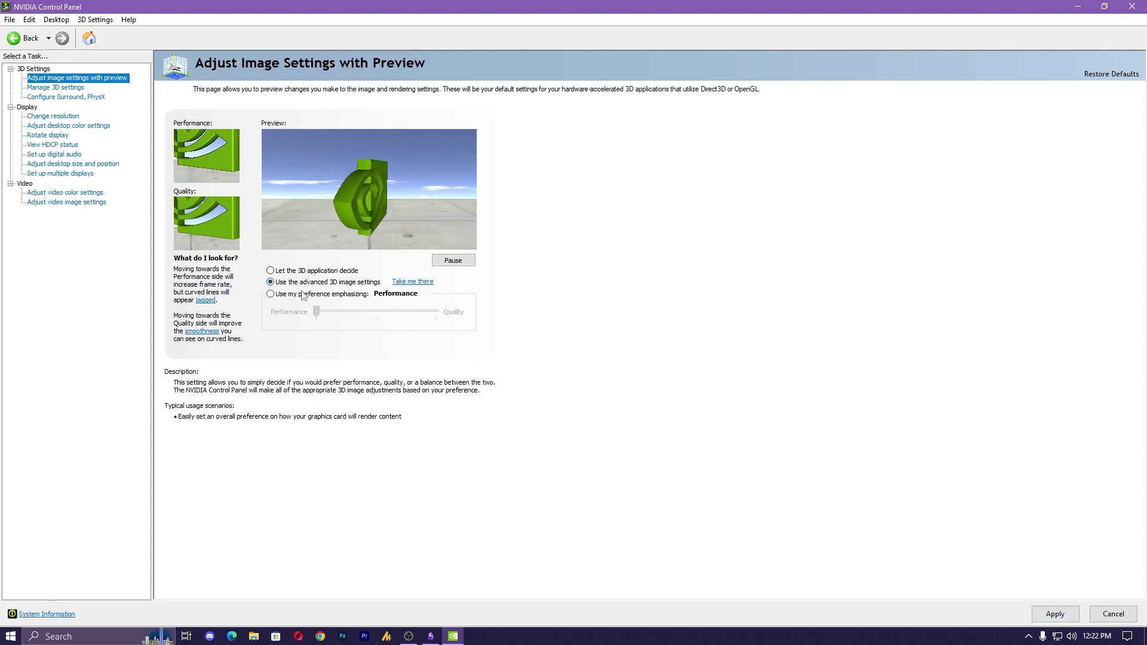
{"action": "left_click", "coordinate": [303, 294]}
- Review Valorant's program-specific options in Manage 3D Settings, from Image Scaling through OpenGL GDI compatibility
{"action": "left_click", "coordinate": [66, 89]}
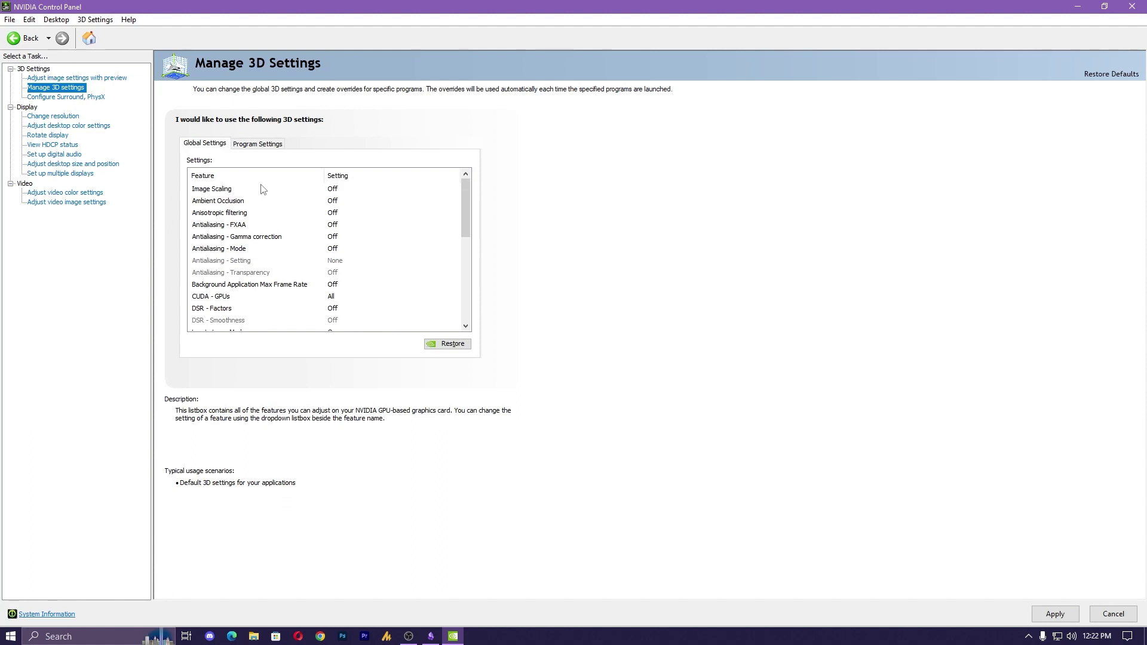
{"action": "left_click", "coordinate": [263, 144]}
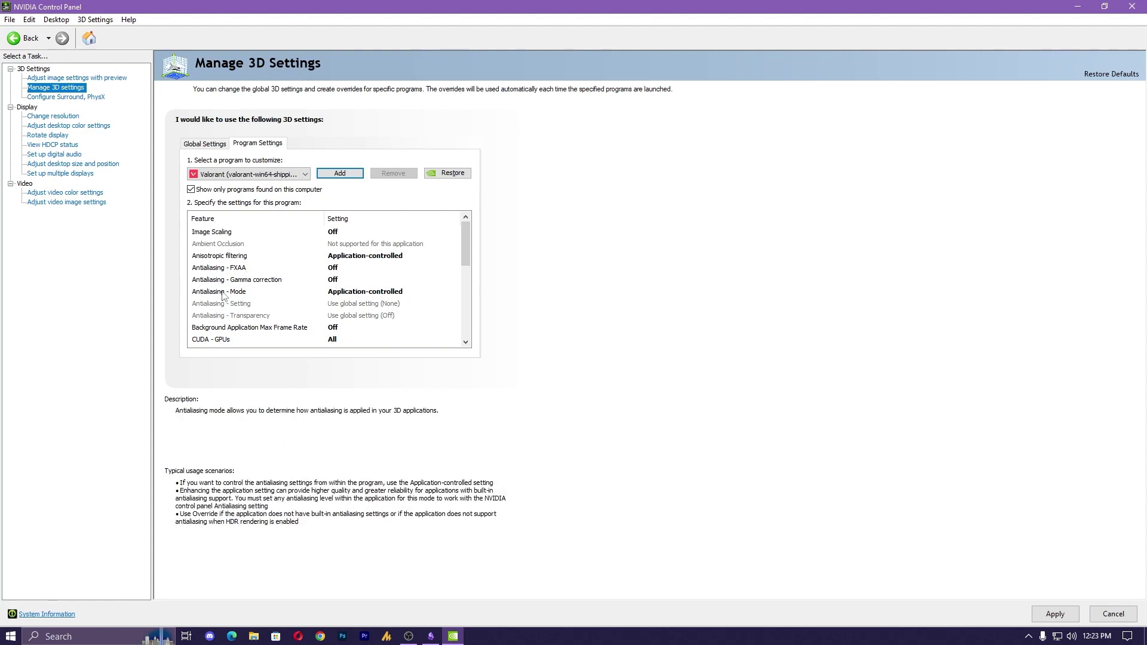
{"action": "left_click_drag", "start_coordinate": [464, 245], "coordinate": [466, 271]}
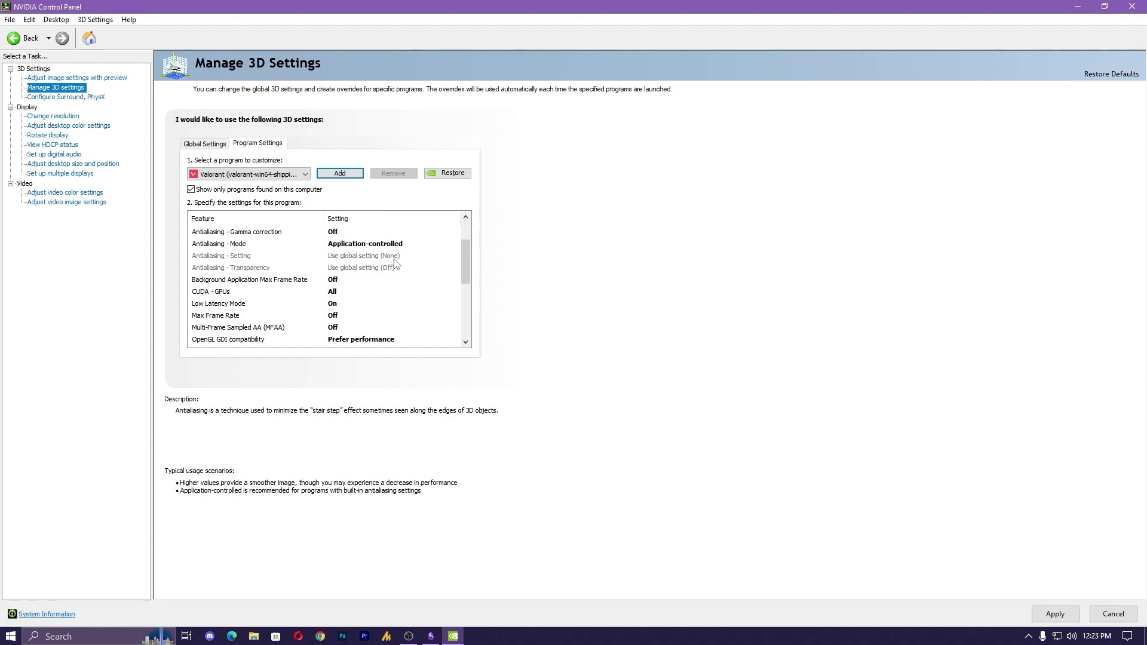
- Select the preference emphasizing Performance again in the image preview settings, and return to Valorant's 3D program settings
{"action": "key", "text": "Up"}
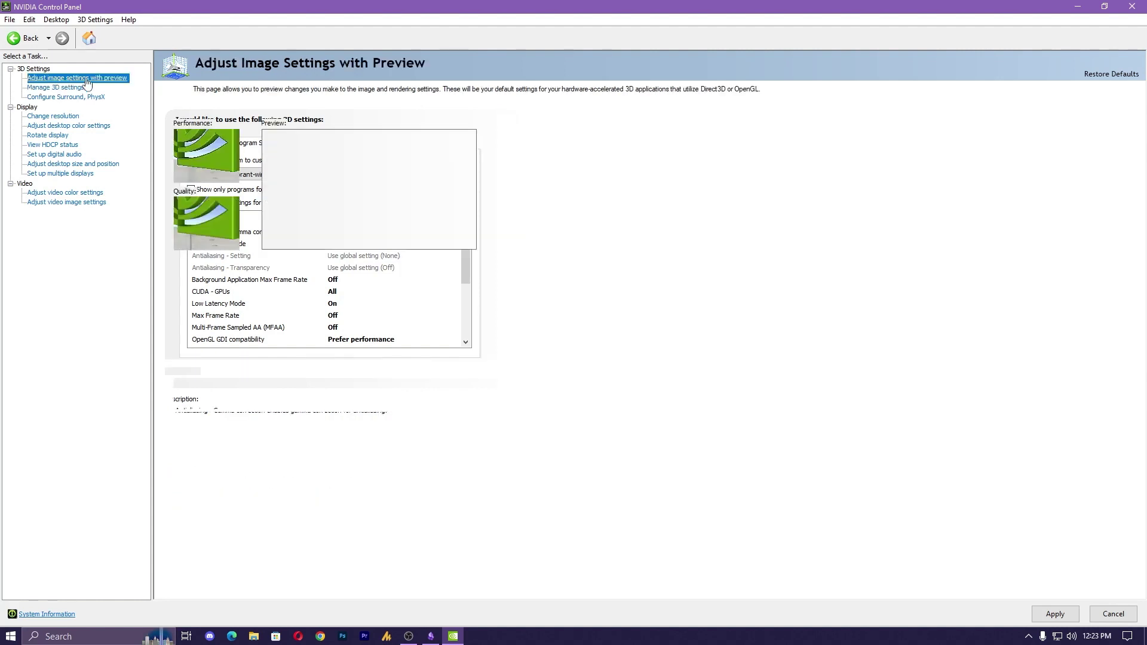
{"action": "left_click", "coordinate": [317, 294]}
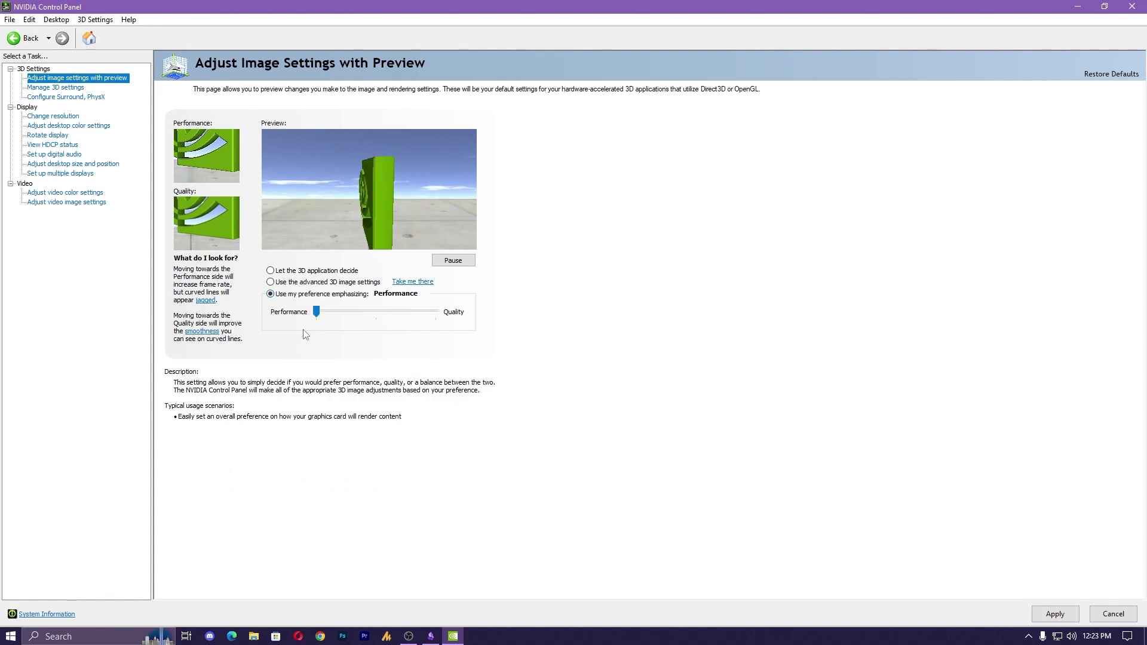
{"action": "left_click", "coordinate": [71, 88]}
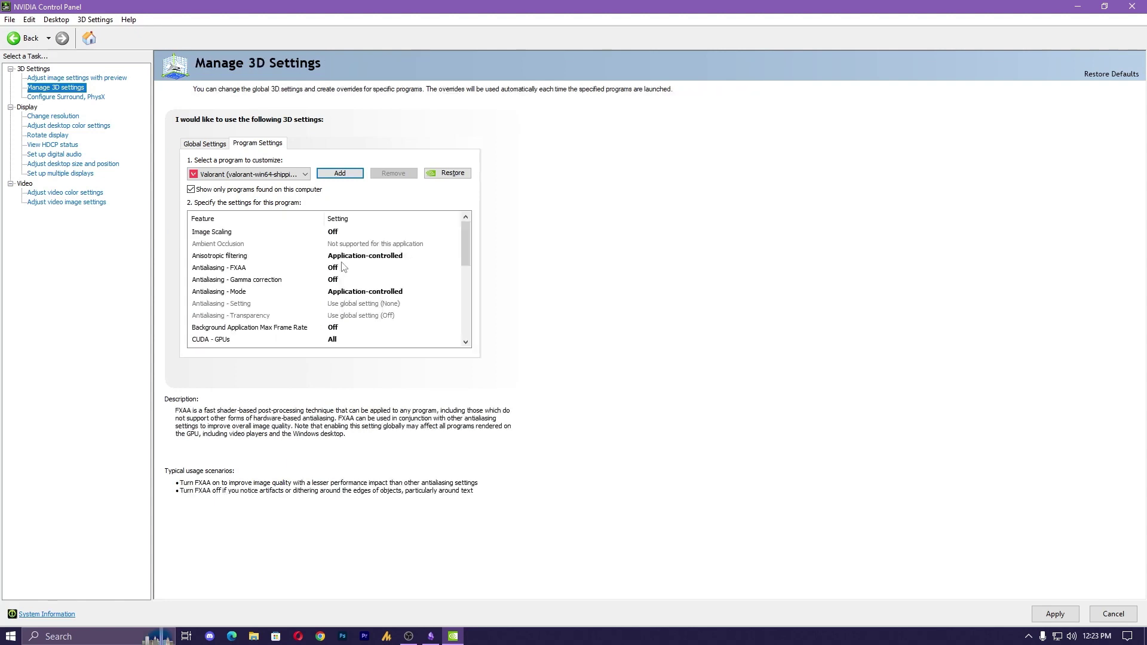
- Review Valorant's 3D settings down to the option lists for OpenGL GDI compatibility and OpenGL rendering GPU
{"action": "scroll", "coordinate": [354, 308], "scroll_direction": "down", "scroll_amount": 1}
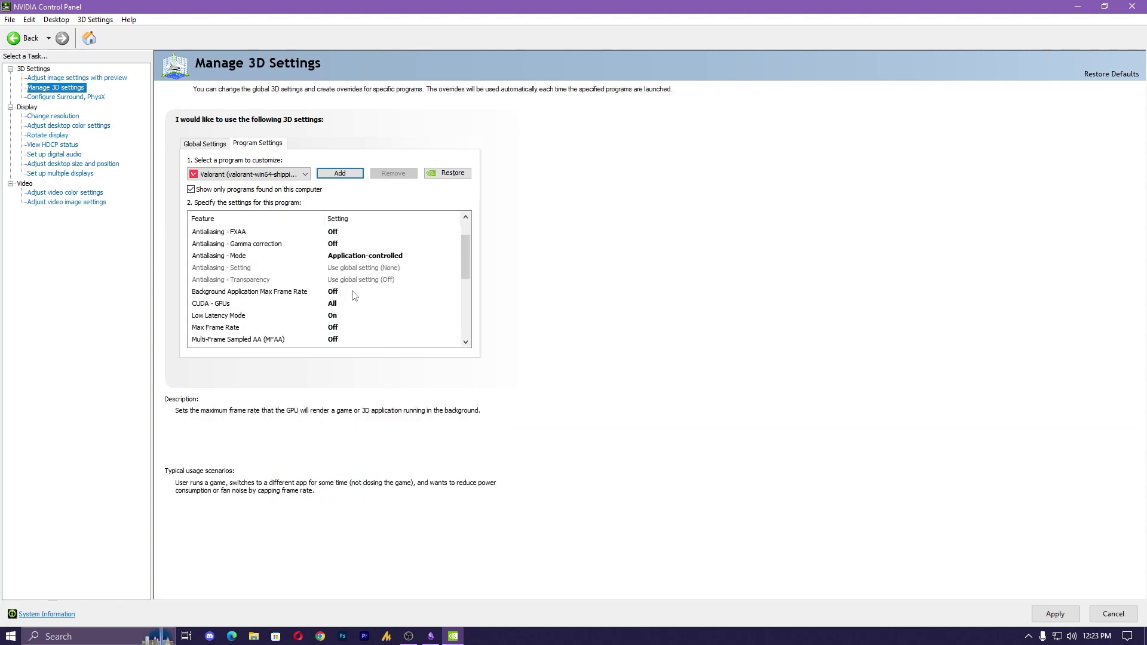
{"action": "scroll", "coordinate": [346, 289], "scroll_direction": "down", "scroll_amount": 1}
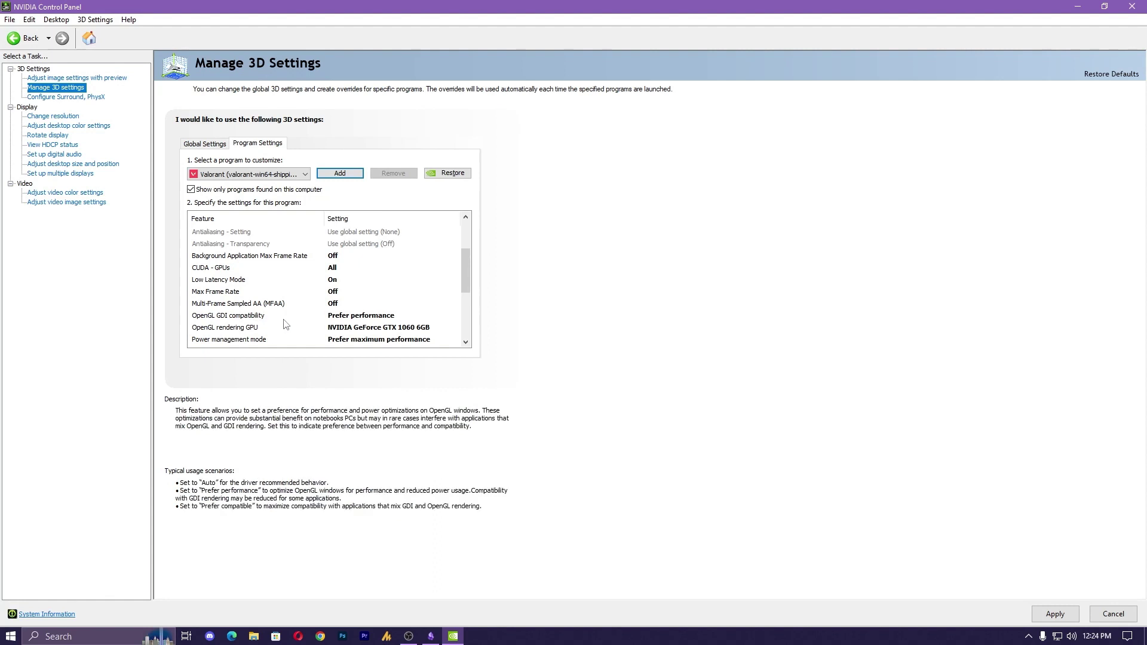
{"action": "left_click", "coordinate": [378, 316]}
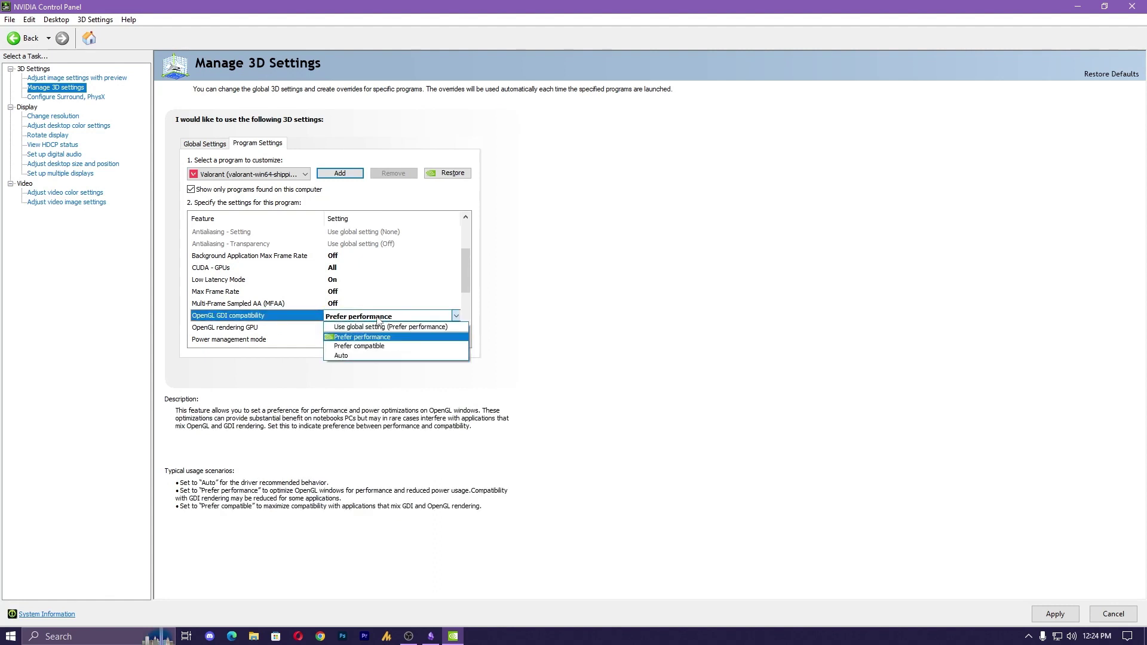
{"action": "left_click", "coordinate": [365, 330]}
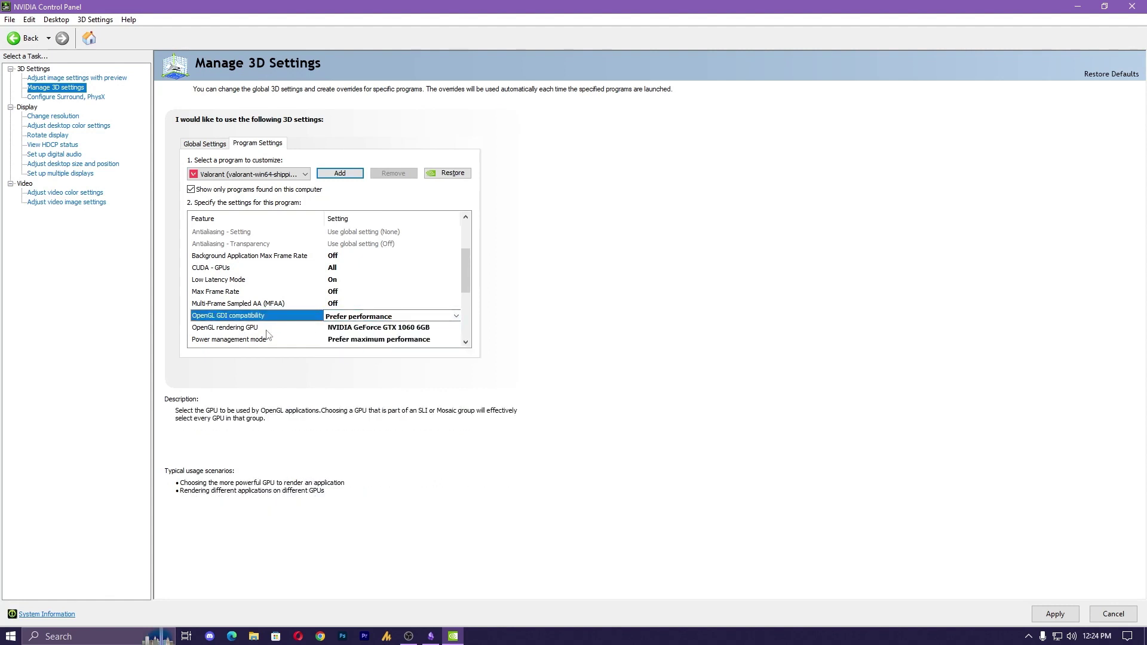
{"action": "left_click", "coordinate": [374, 328]}
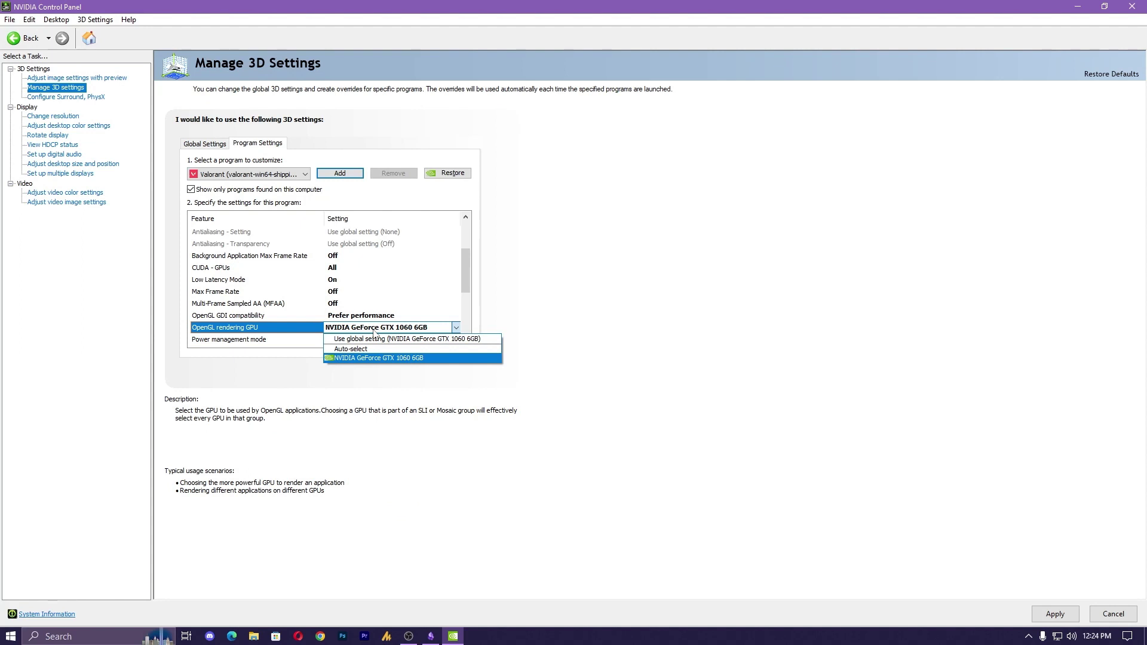
{"action": "left_click", "coordinate": [375, 331]}
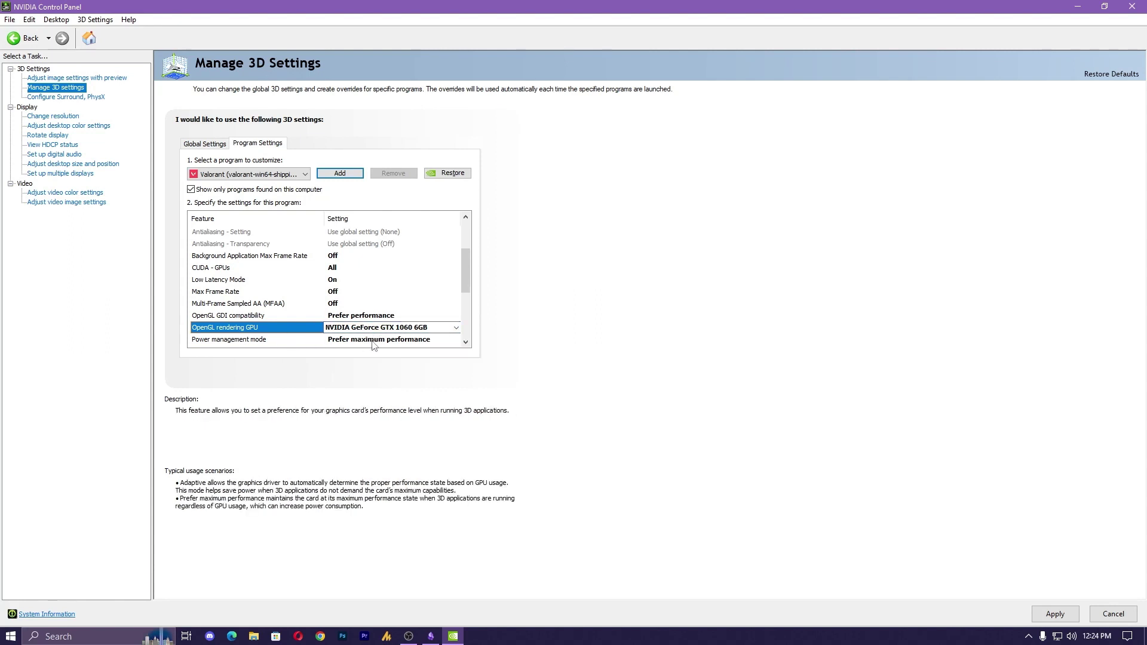
- Examine the available choices for Texture filtering - Quality in Valorant's 3D program settings
{"action": "left_click", "coordinate": [466, 342]}
{"action": "left_click", "coordinate": [465, 342]}
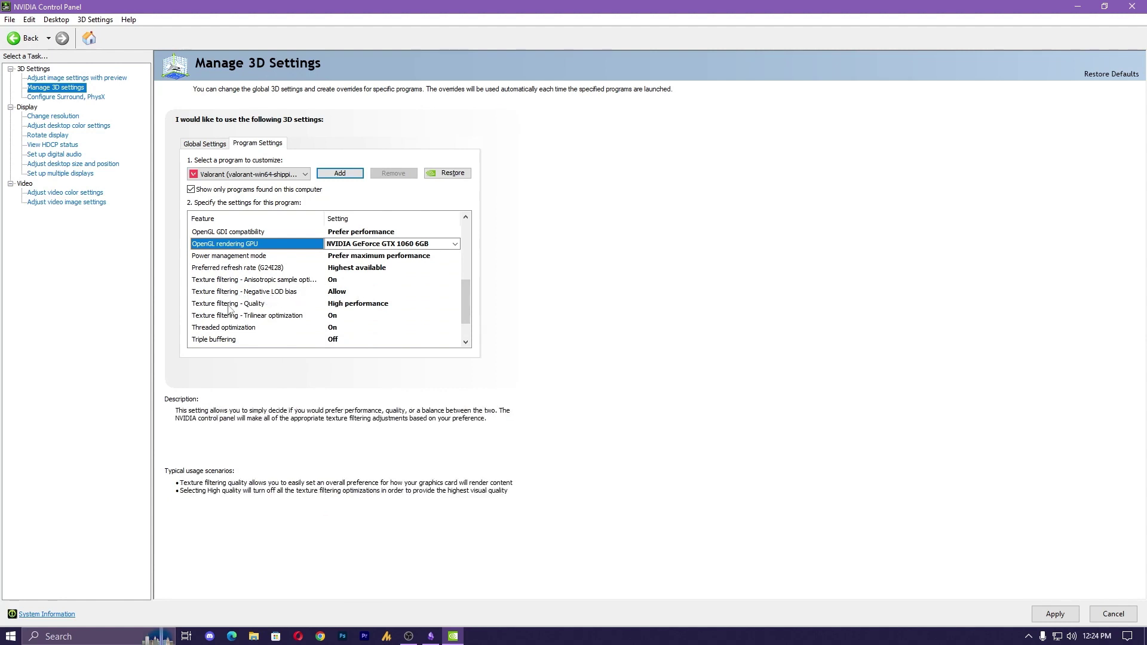
{"action": "left_click", "coordinate": [355, 305]}
{"action": "left_click", "coordinate": [299, 315]}
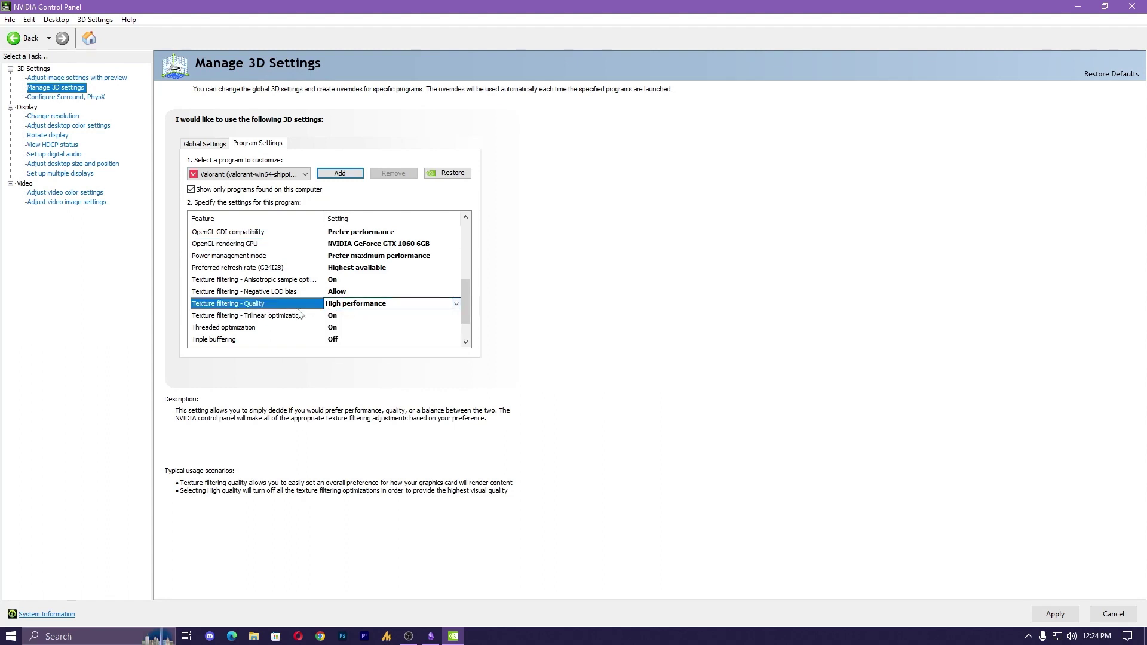
{"action": "left_click", "coordinate": [352, 306]}
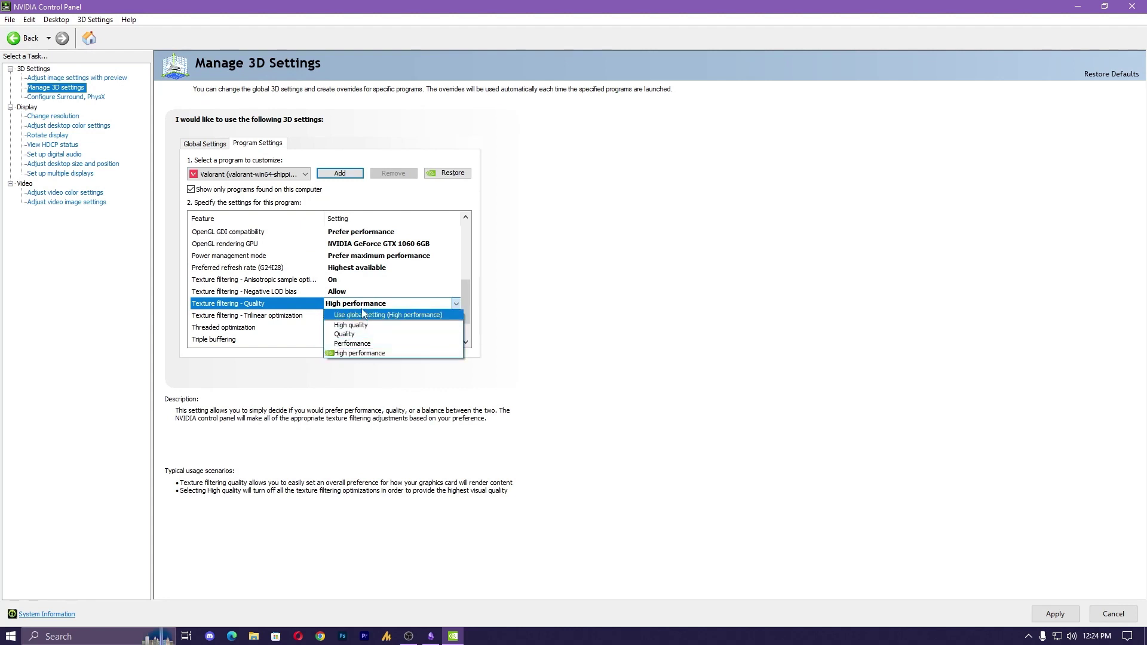
{"action": "left_click", "coordinate": [290, 322]}
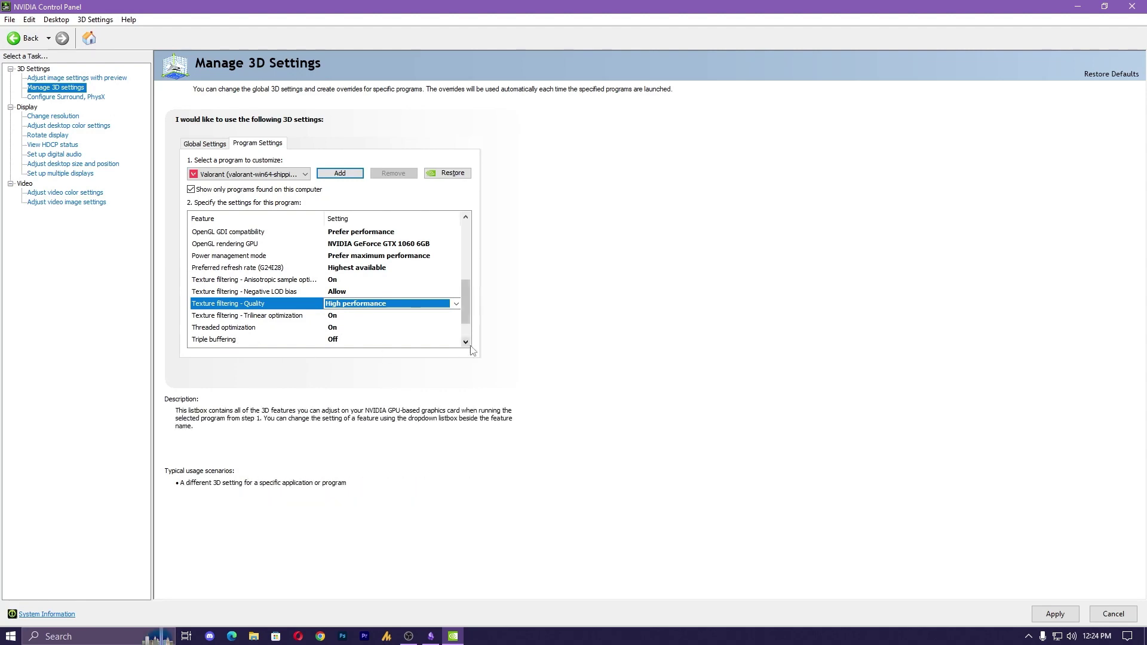
- Check the Virtual Reality pre-rendered frames and Vulkan/OpenGL present method options, and apply Valorant's 3D settings
{"action": "scroll", "coordinate": [466, 347], "scroll_direction": "down", "scroll_amount": 2}
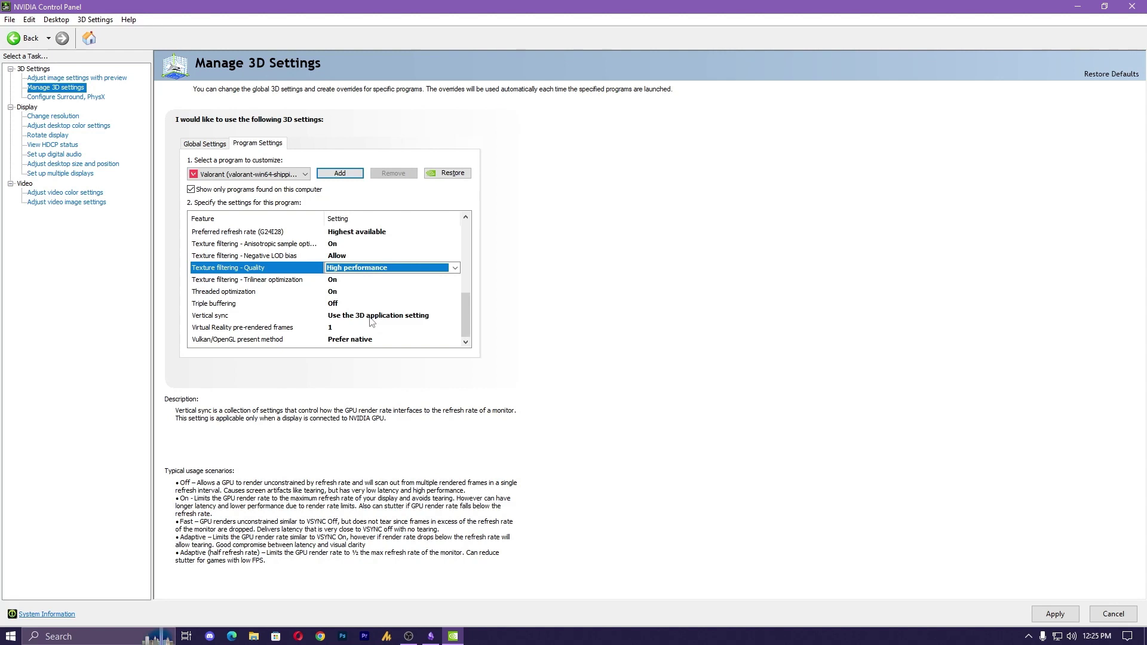
{"action": "left_click", "coordinate": [342, 328]}
{"action": "left_click", "coordinate": [342, 330]}
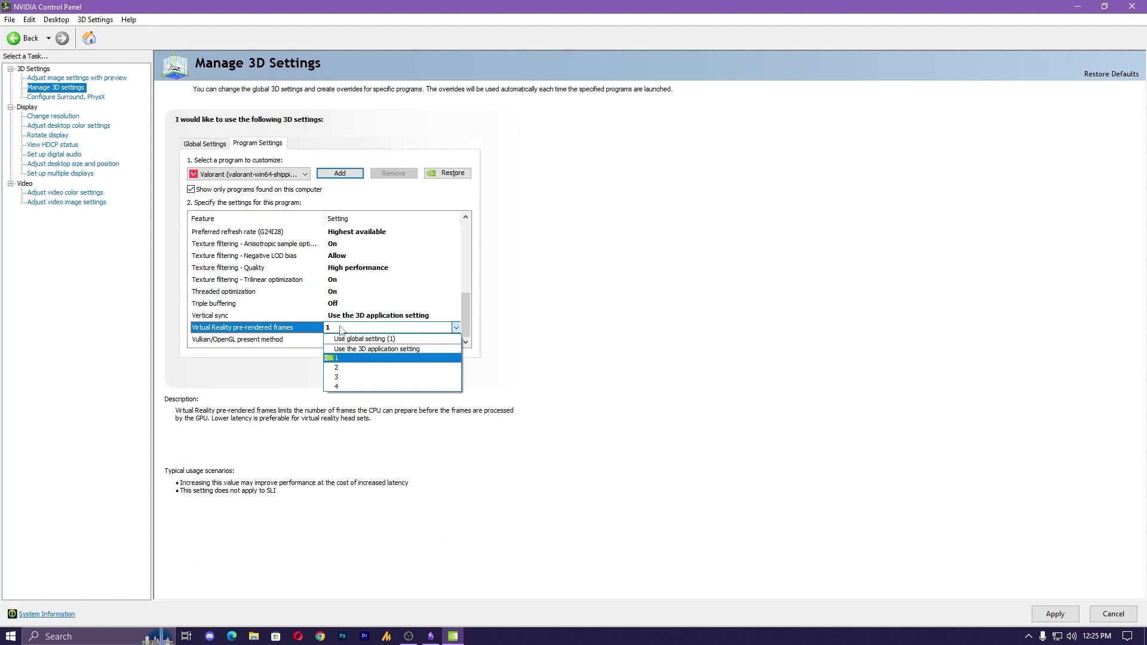
{"action": "left_click", "coordinate": [342, 330]}
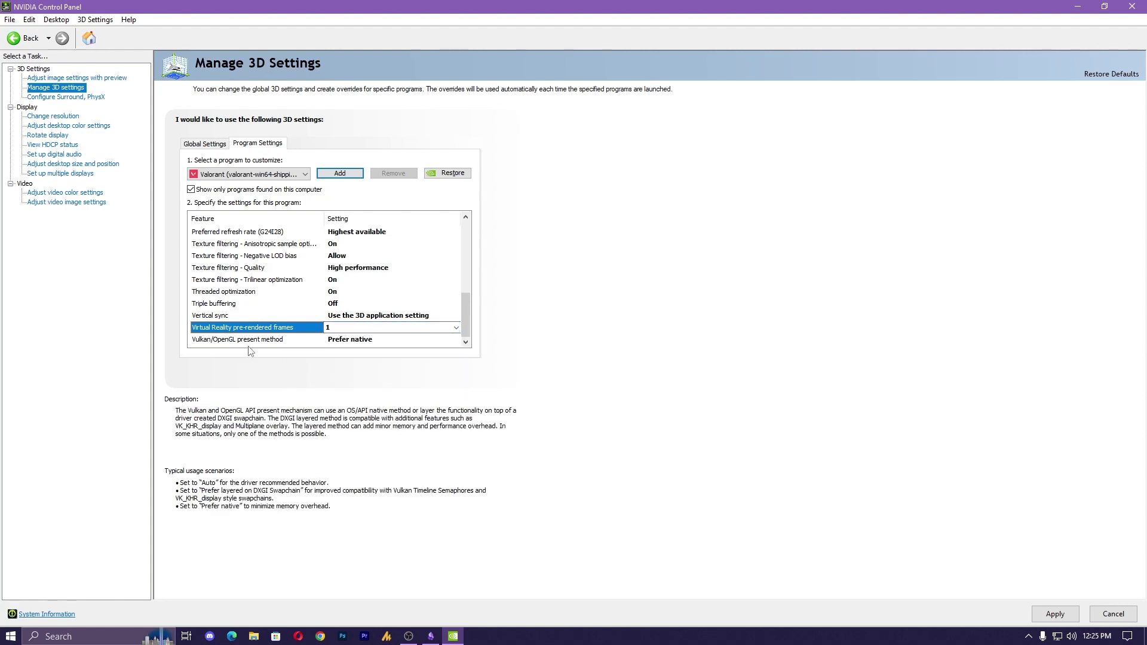
{"action": "left_click", "coordinate": [366, 342]}
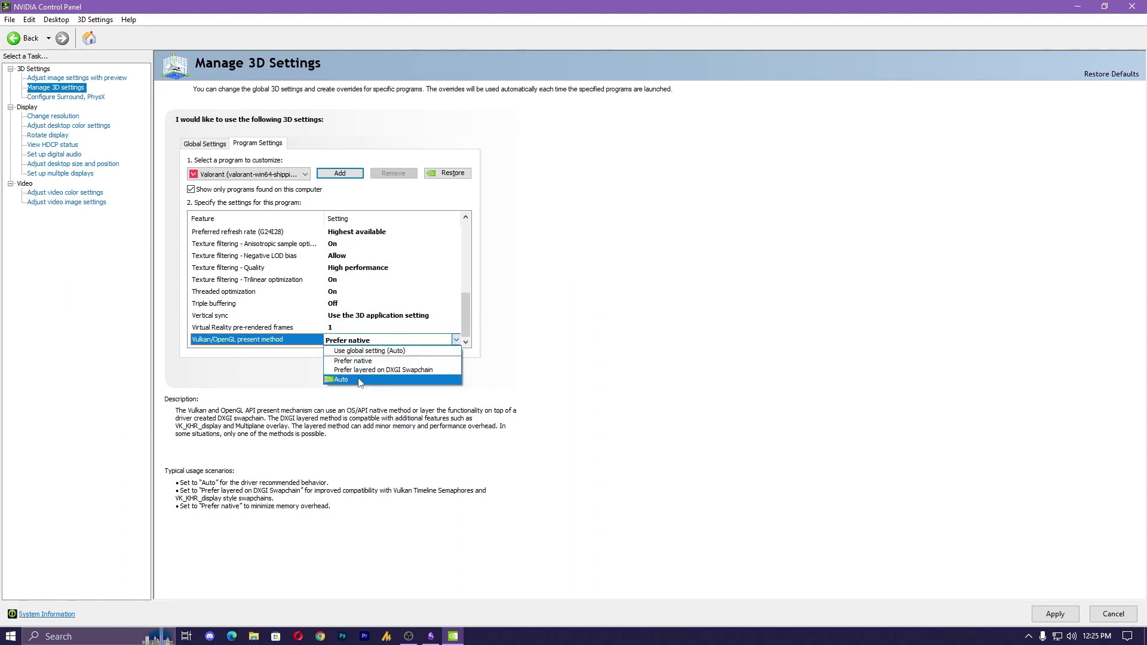
{"action": "key", "text": "Escape"}
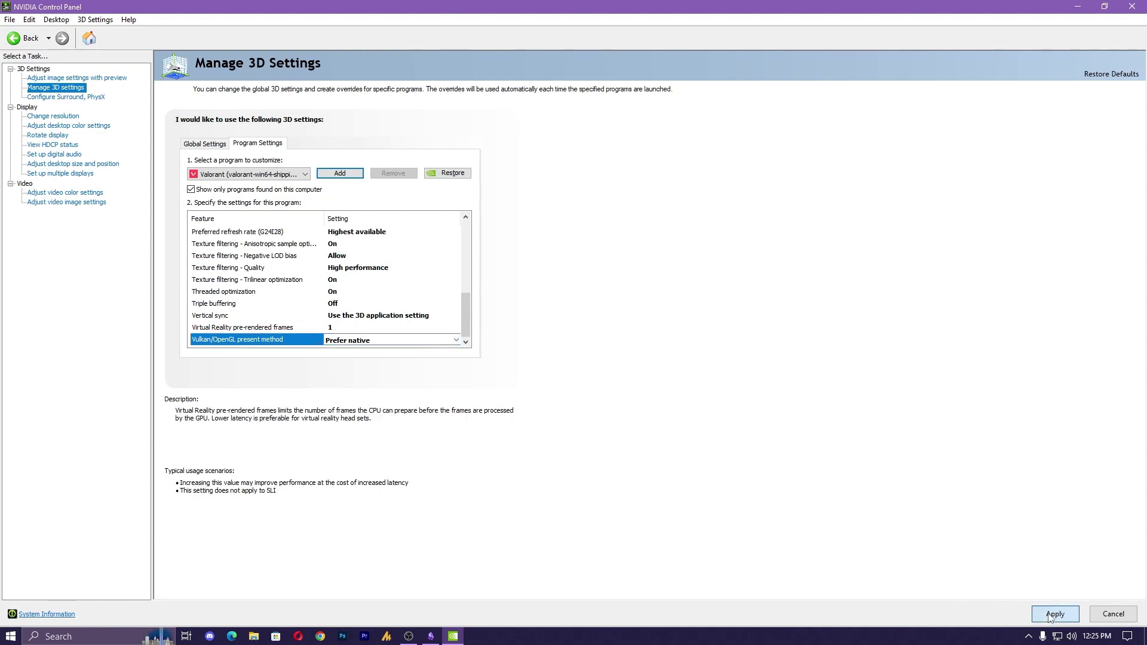
{"action": "left_click", "coordinate": [1044, 615]}
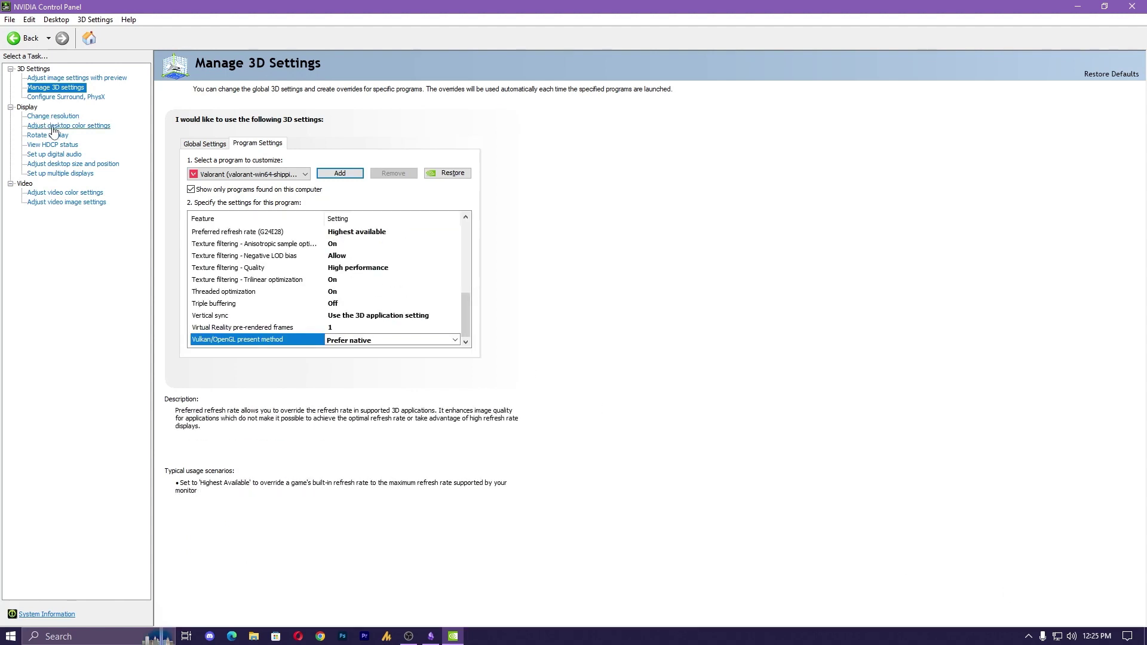
- Look through the Display pages up to the desktop color settings, and close the NVIDIA Control Panel
{"action": "left_click", "coordinate": [66, 166]}
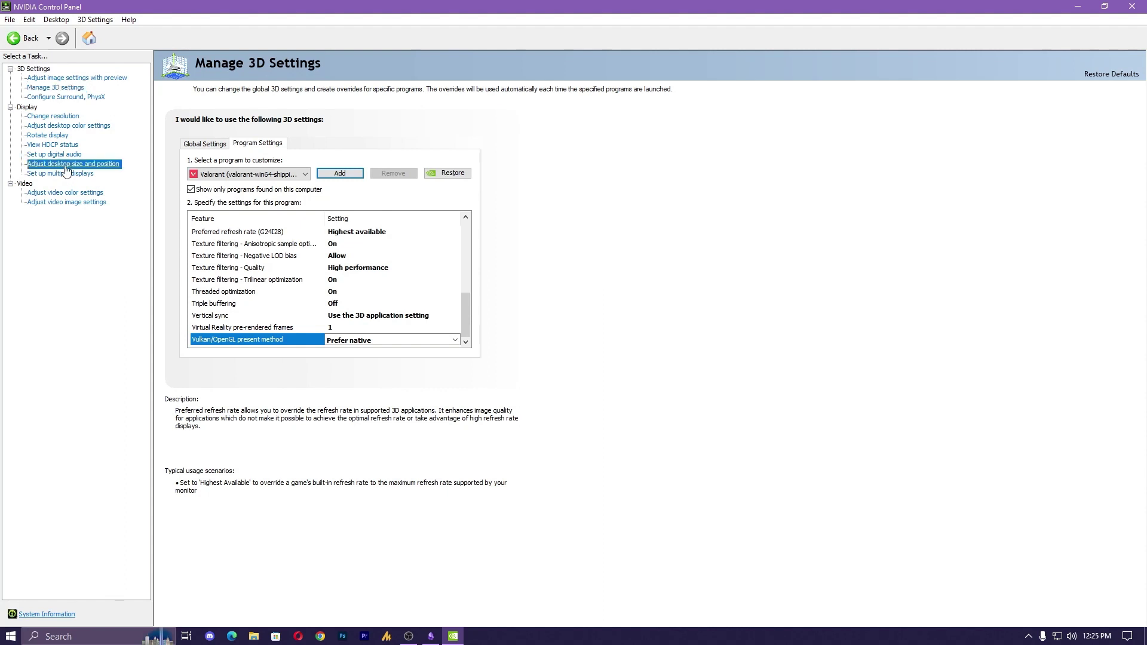
{"action": "left_click", "coordinate": [56, 155]}
{"action": "left_click", "coordinate": [55, 145]}
{"action": "left_click", "coordinate": [49, 135]}
{"action": "left_click", "coordinate": [68, 126]}
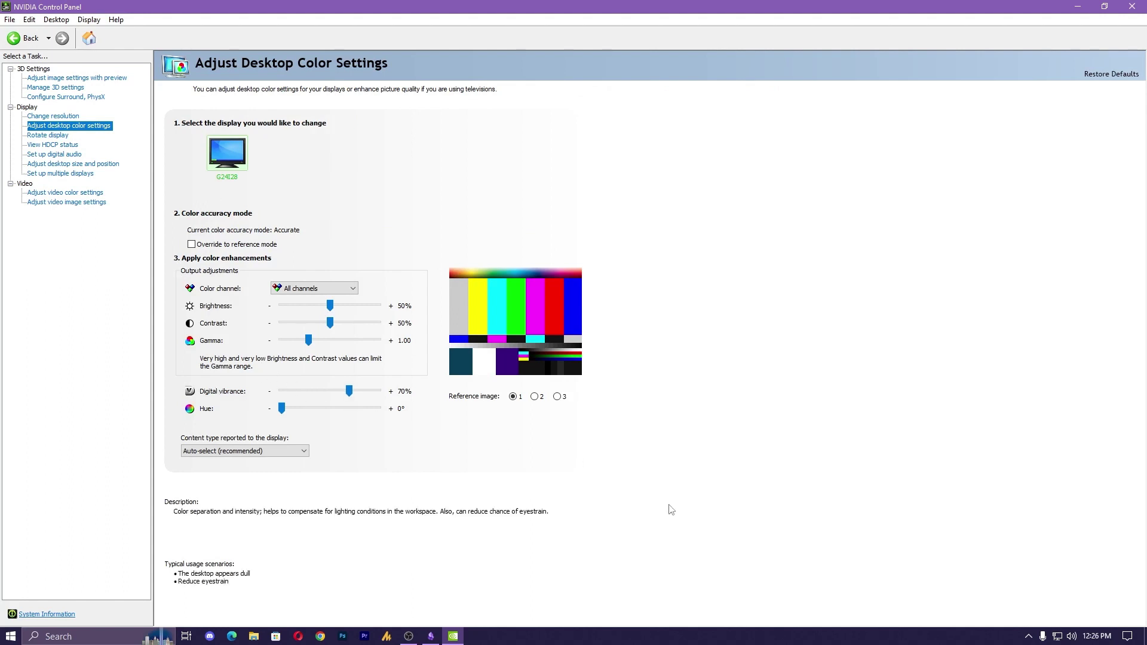
{"action": "left_click", "coordinate": [1133, 7]}
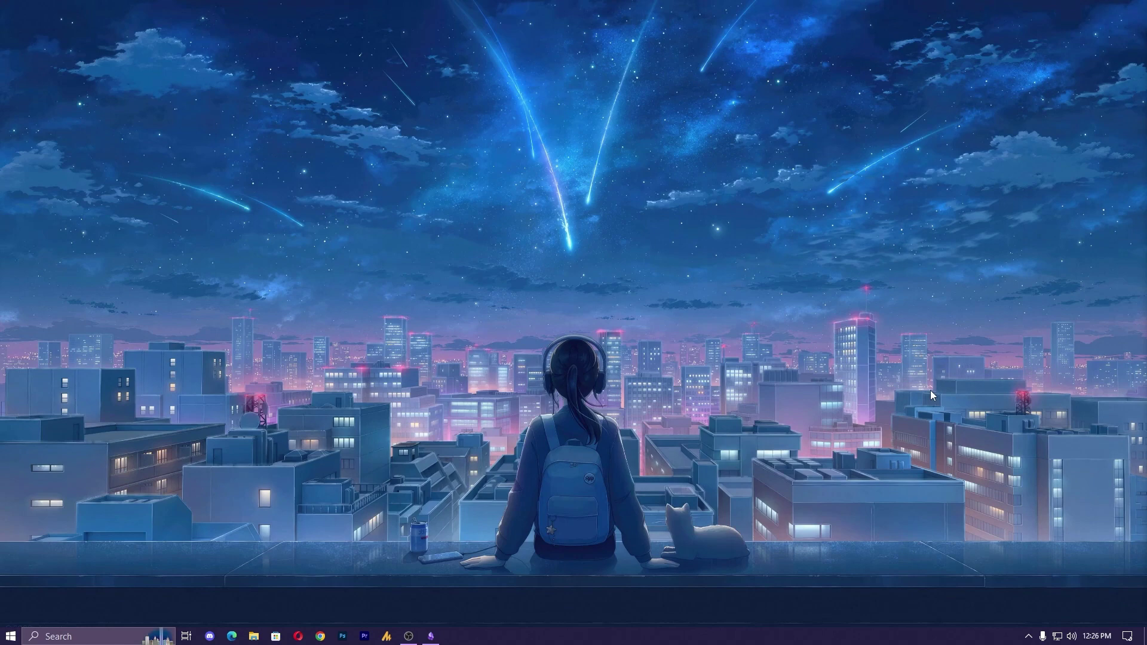
- Open NVIDIA GeForce Experience and compare Valorant's current and optimal game settings
{"action": "left_click", "coordinate": [1027, 635]}
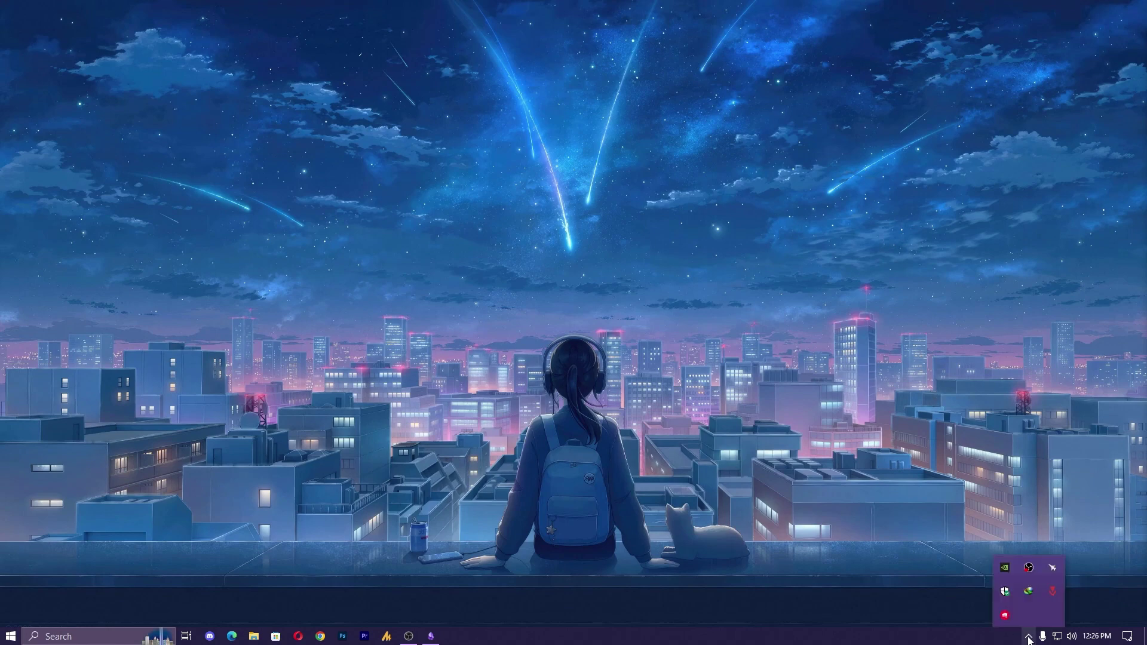
{"action": "right_click", "coordinate": [1004, 567]}
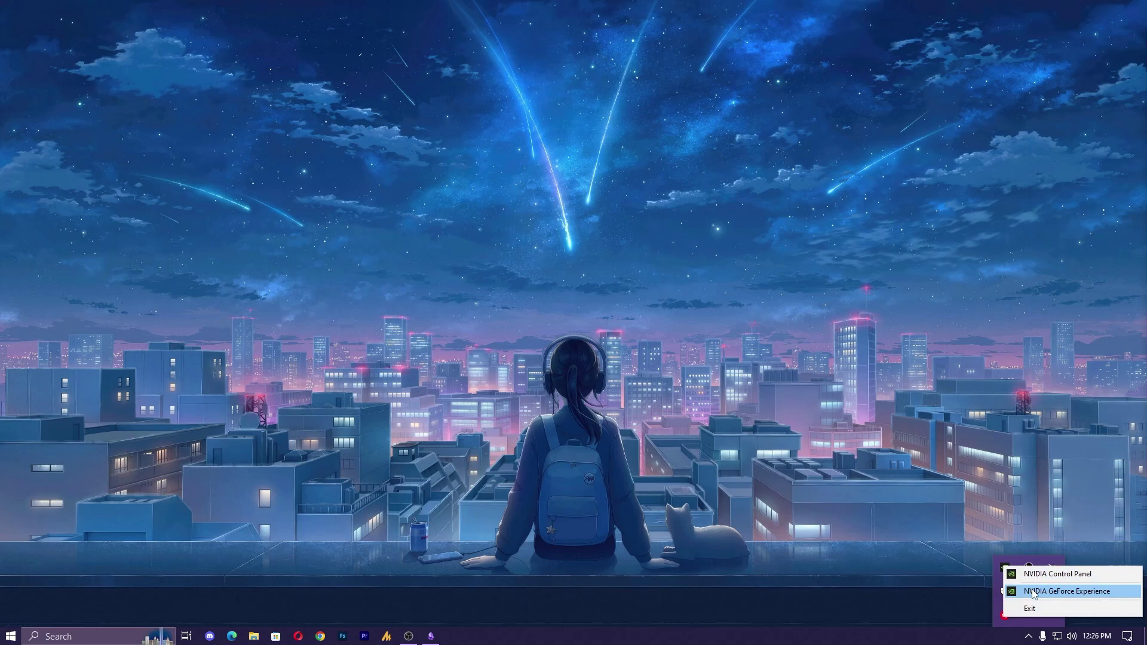
{"action": "left_click", "coordinate": [1033, 592]}
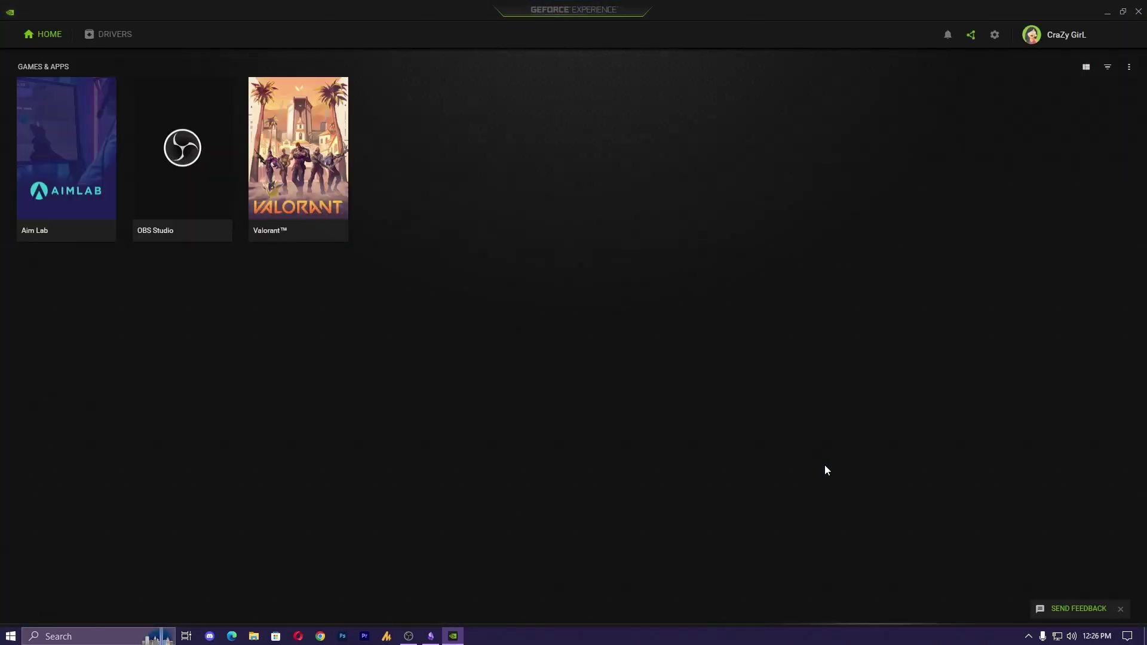
{"action": "left_click", "coordinate": [298, 166]}
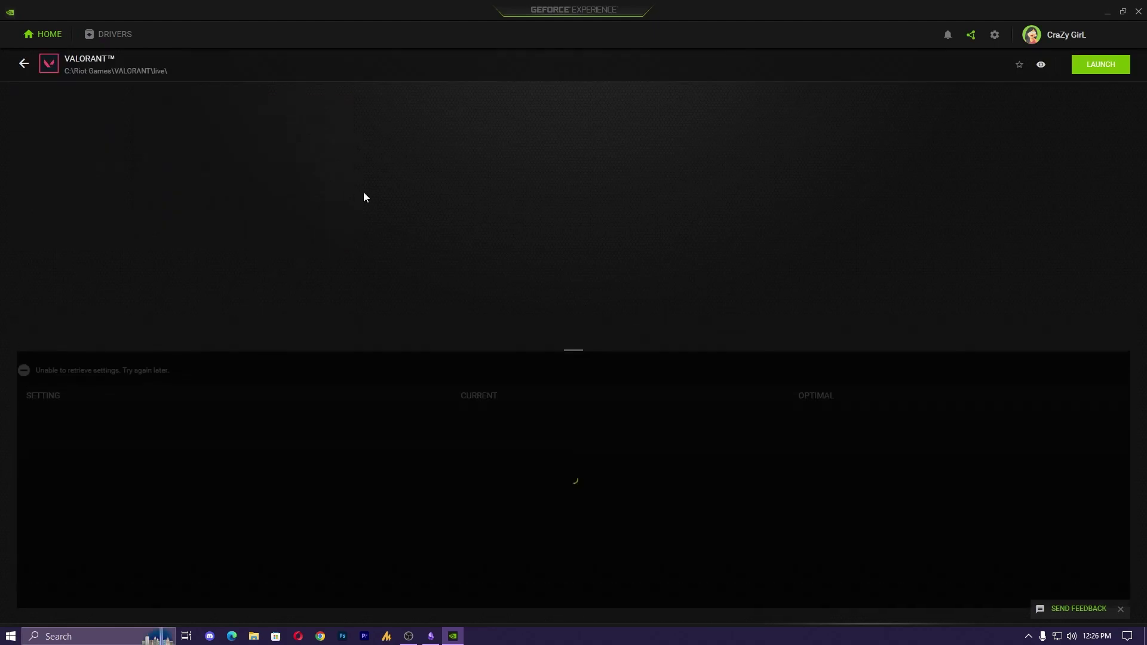
{"action": "scroll", "coordinate": [511, 459], "scroll_direction": "down", "scroll_amount": 1}
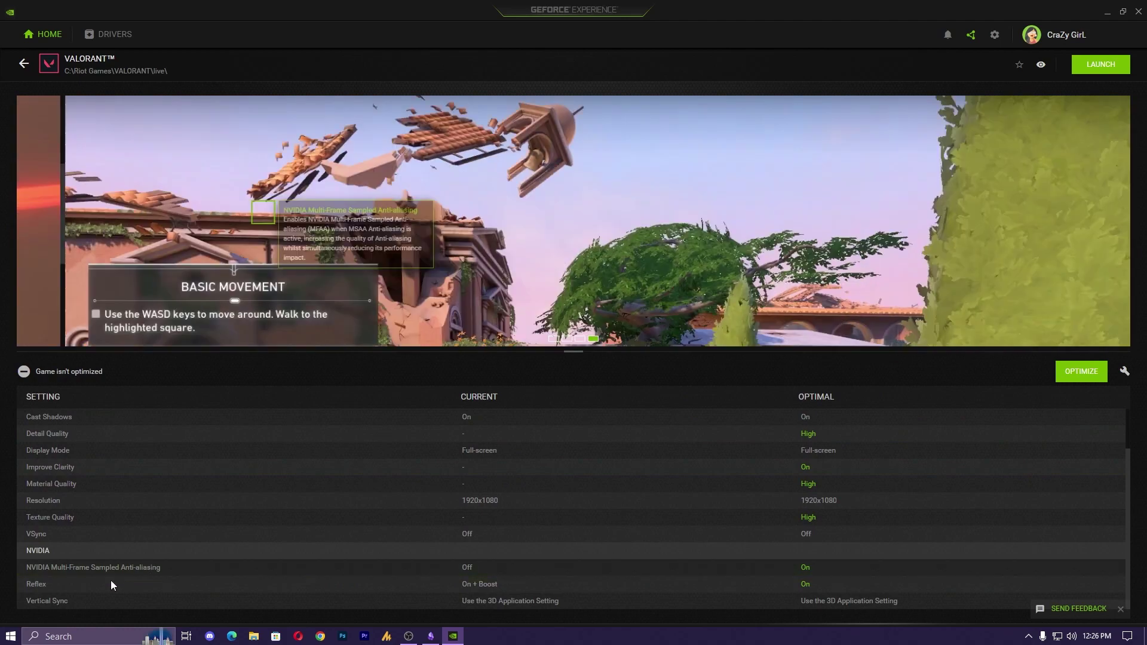
{"action": "mouse_move", "coordinate": [112, 585]}
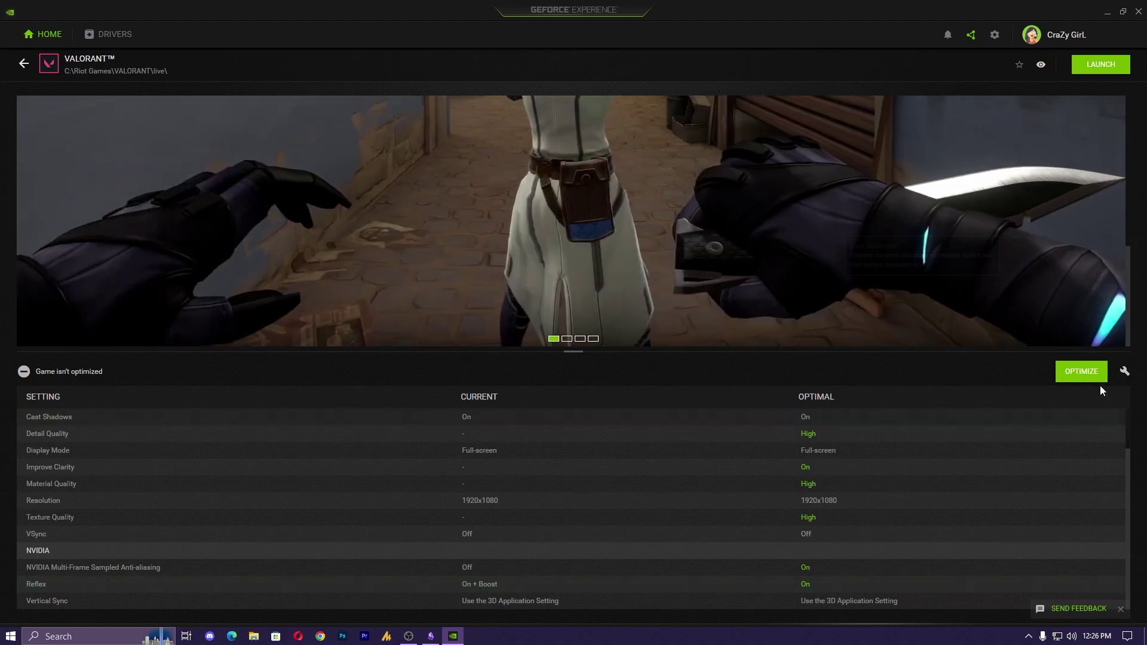
- Optimize Valorant with custom settings at the full Performance end, apply them, and close GeForce Experience
{"action": "left_click", "coordinate": [1124, 371]}
{"action": "left_click", "coordinate": [476, 209]}
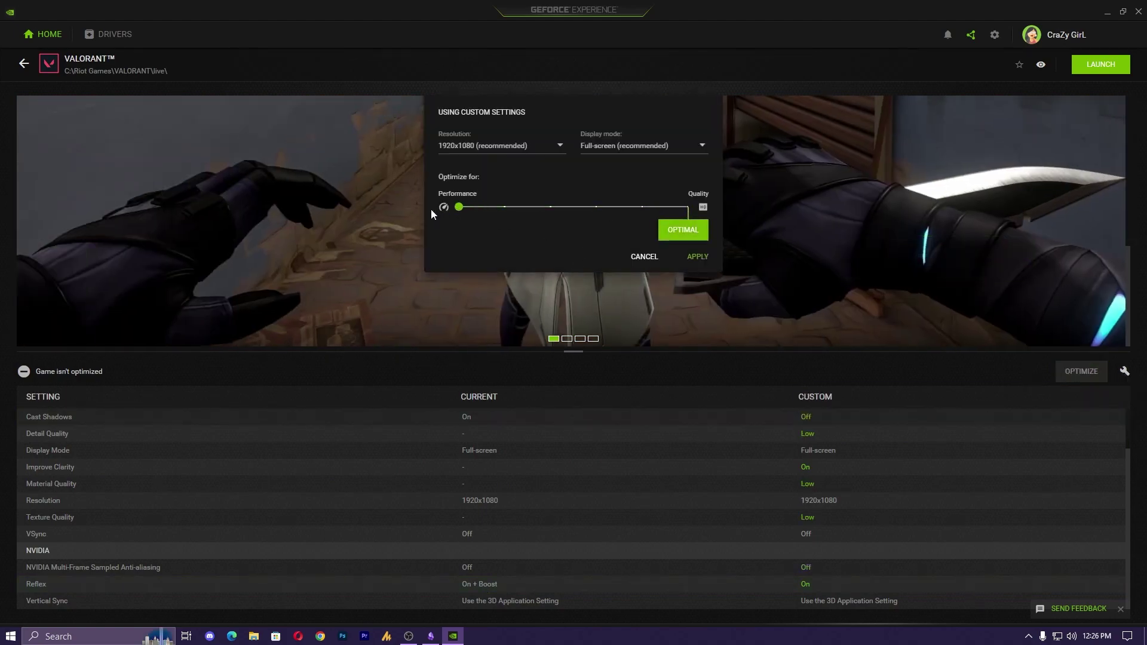
{"action": "left_click", "coordinate": [687, 256]}
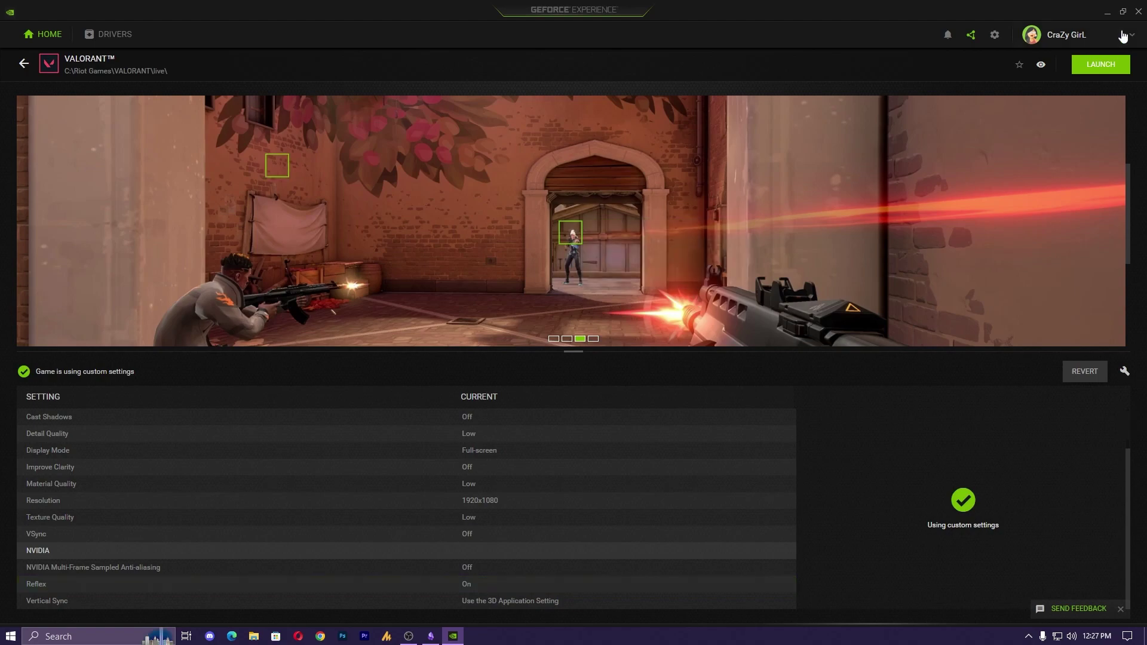
{"action": "left_click", "coordinate": [1137, 13]}
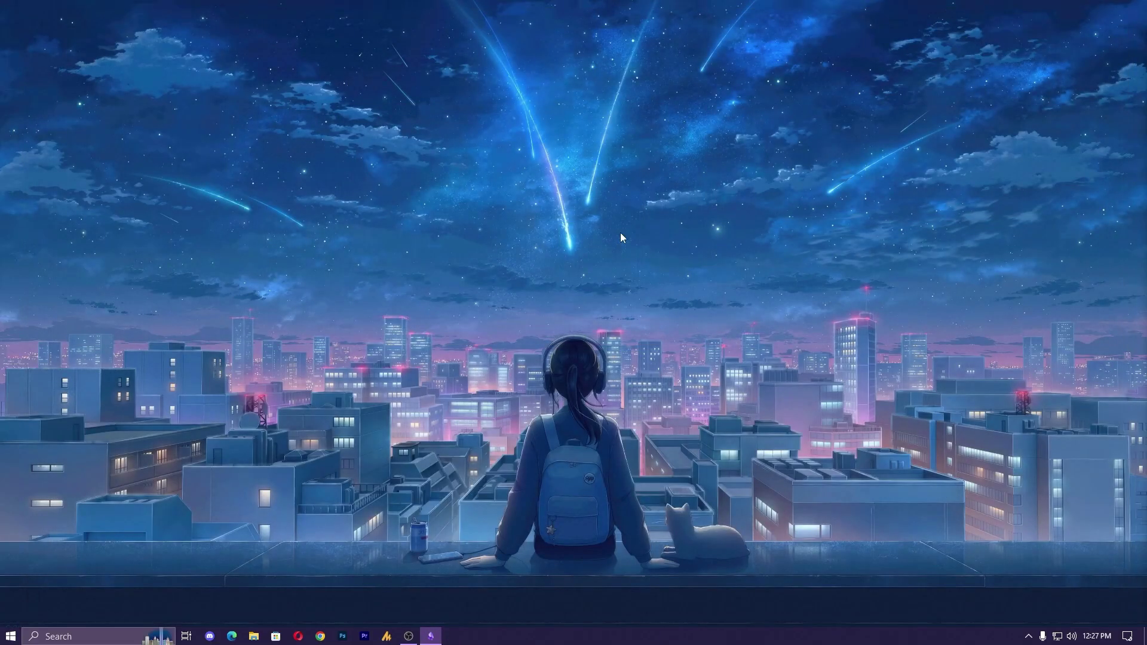
- Launch Valorant from Windows search and open its in-game settings
{"action": "key", "text": "super"}
{"action": "type", "text": "valo"}
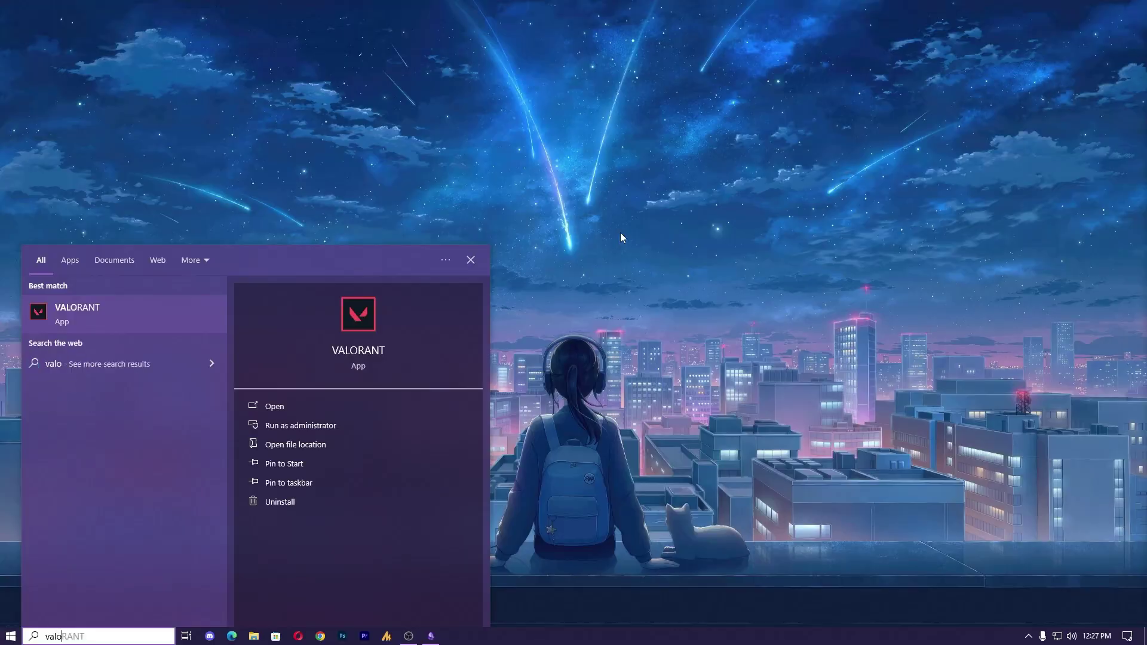
{"action": "key", "text": "Return"}
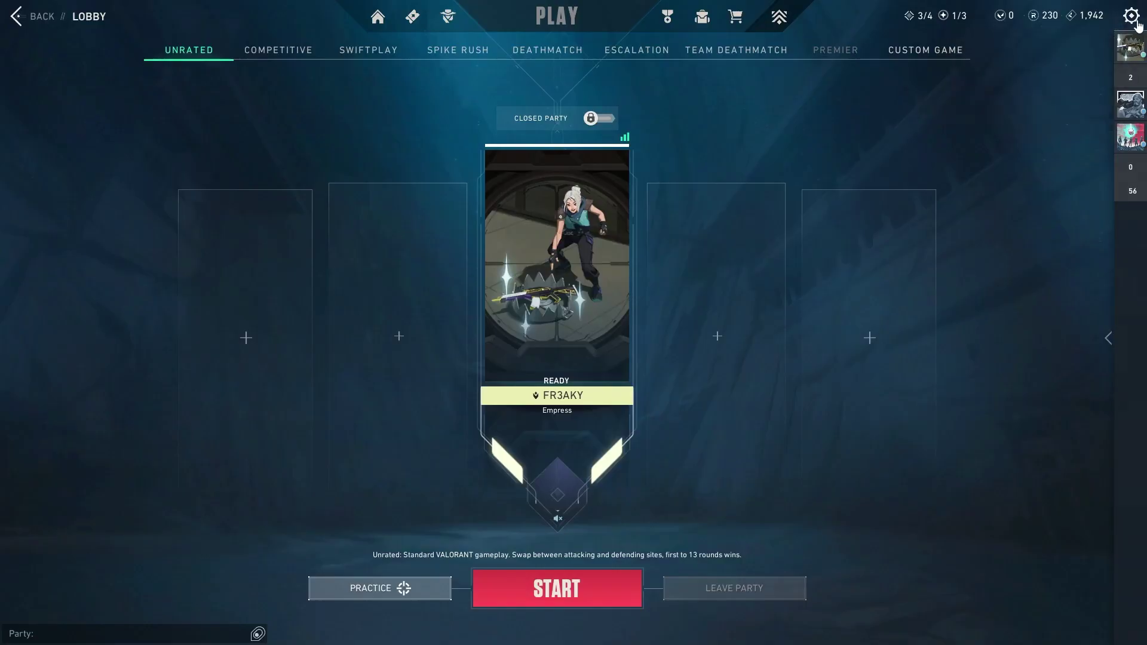
{"action": "key", "text": "Escape"}
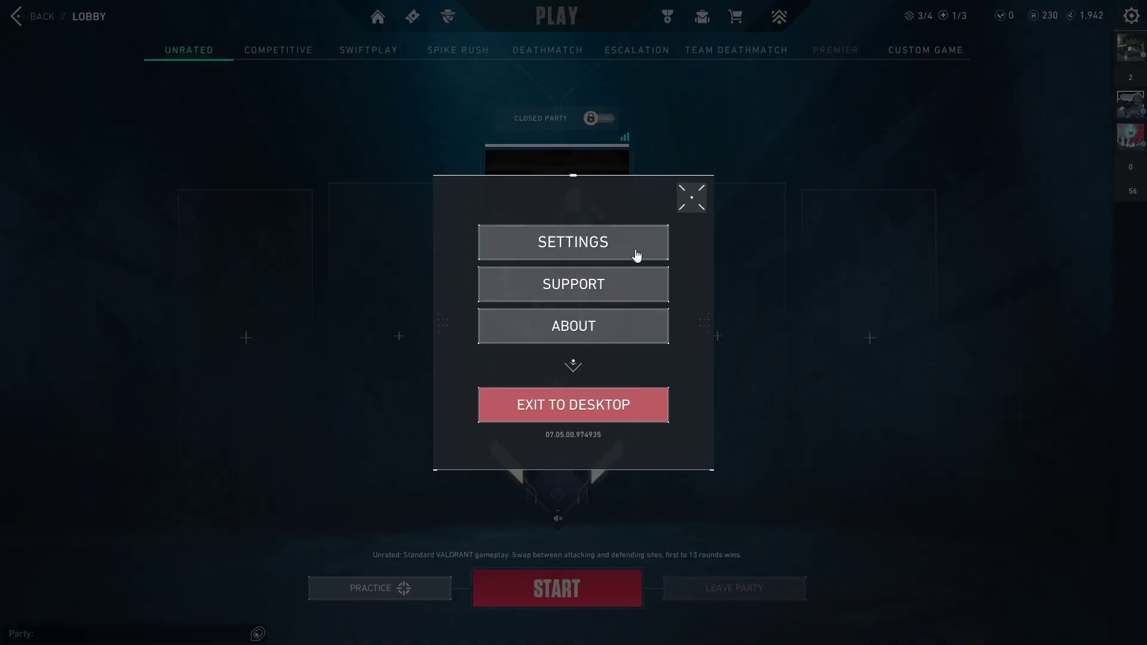
{"action": "left_click", "coordinate": [653, 249]}
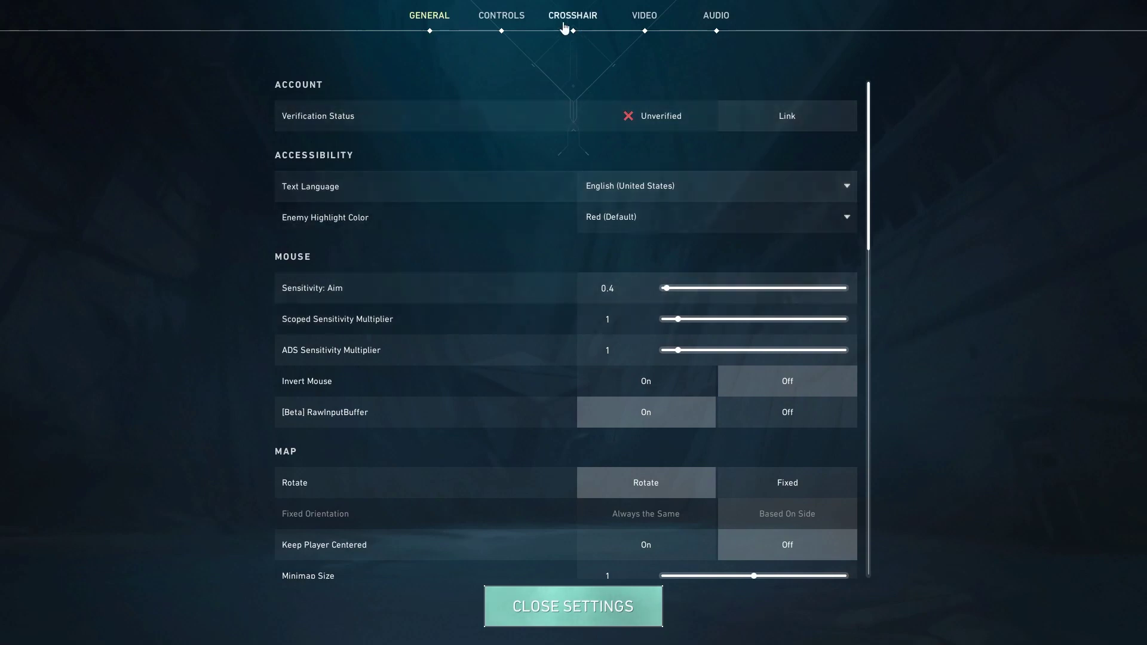
- Look through Valorant's general settings, from the account and mouse options down to the observer options
{"action": "scroll", "coordinate": [665, 363], "scroll_direction": "down", "scroll_amount": 4}
{"action": "scroll", "coordinate": [665, 363], "scroll_direction": "down", "scroll_amount": 7}
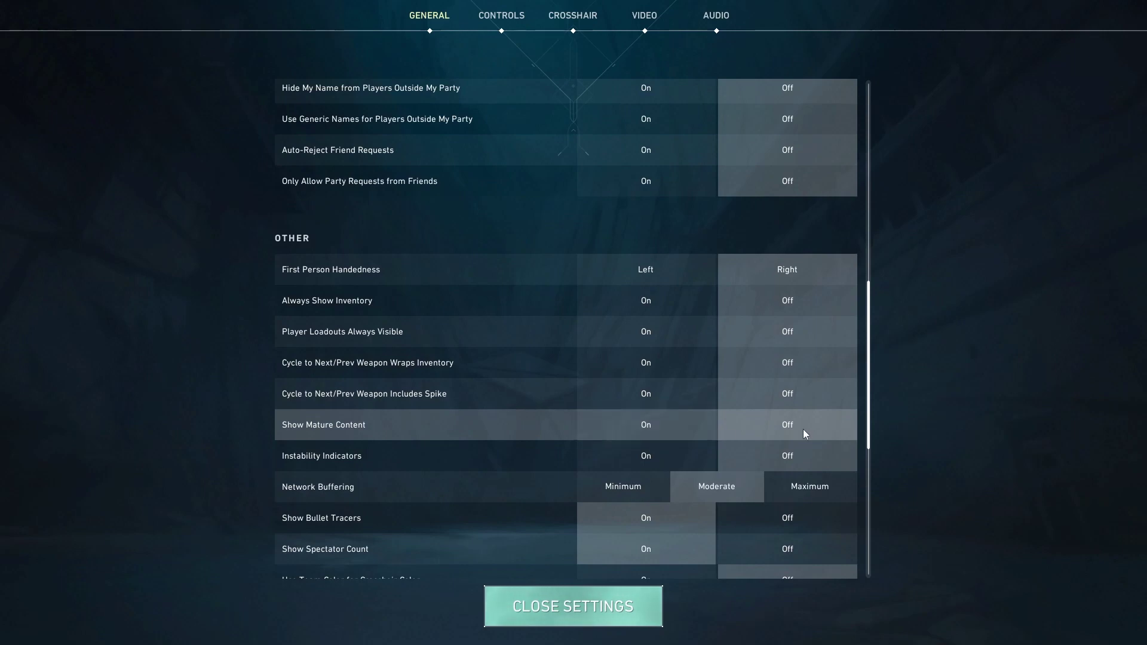
{"action": "scroll", "coordinate": [771, 412], "scroll_direction": "down", "scroll_amount": 5}
{"action": "scroll", "coordinate": [628, 233], "scroll_direction": "down", "scroll_amount": 2}
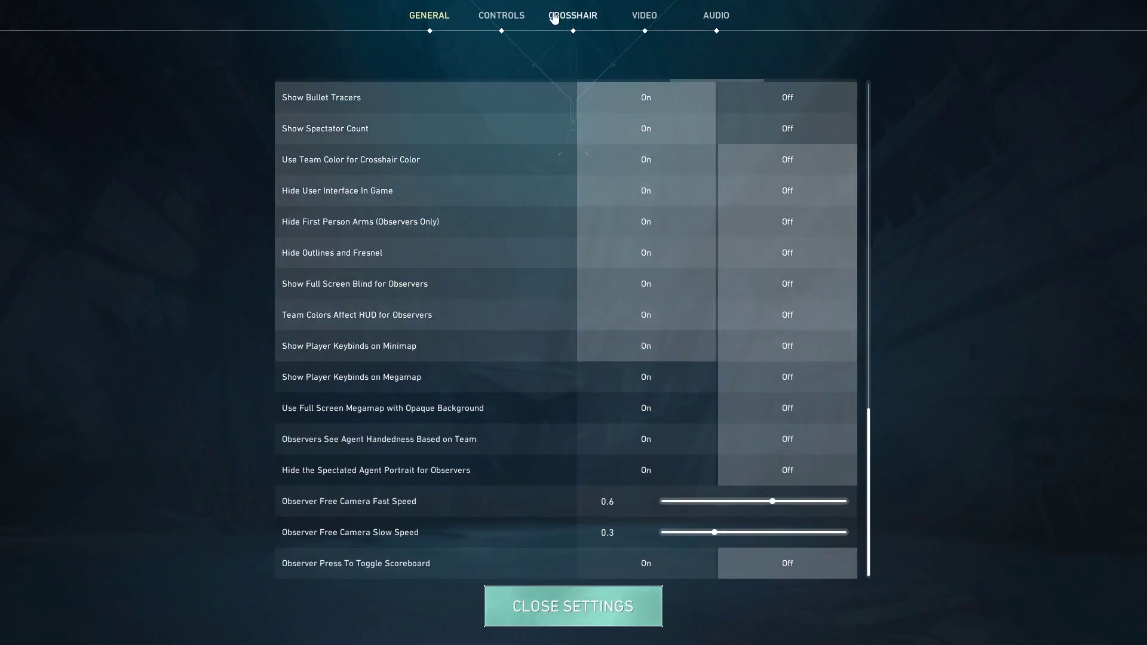
- Review Valorant's general video settings, including the NVIDIA Reflex Low Latency choices, and open the Graphics Quality settings
{"action": "left_click", "coordinate": [641, 17]}
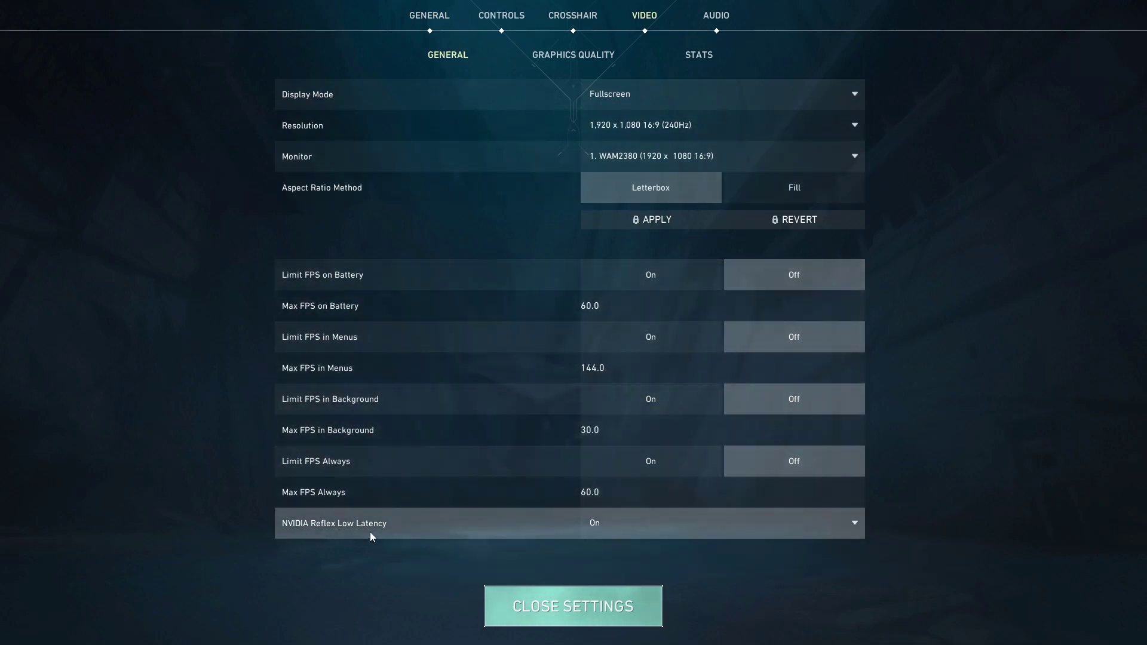
{"action": "left_click", "coordinate": [647, 522]}
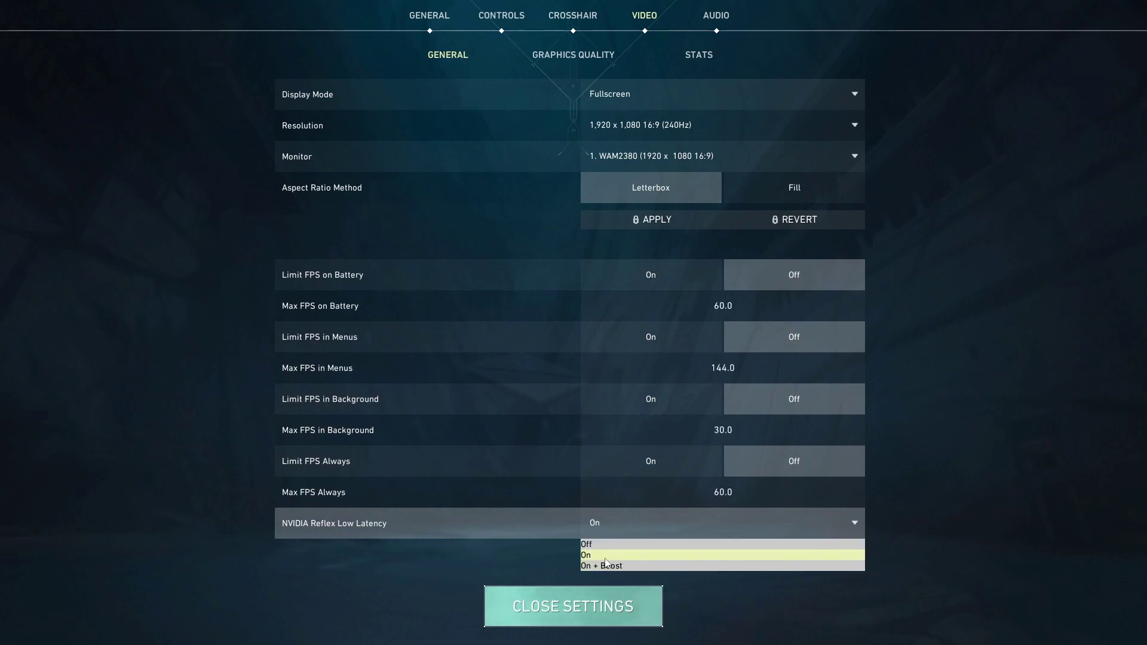
{"action": "left_click", "coordinate": [900, 477]}
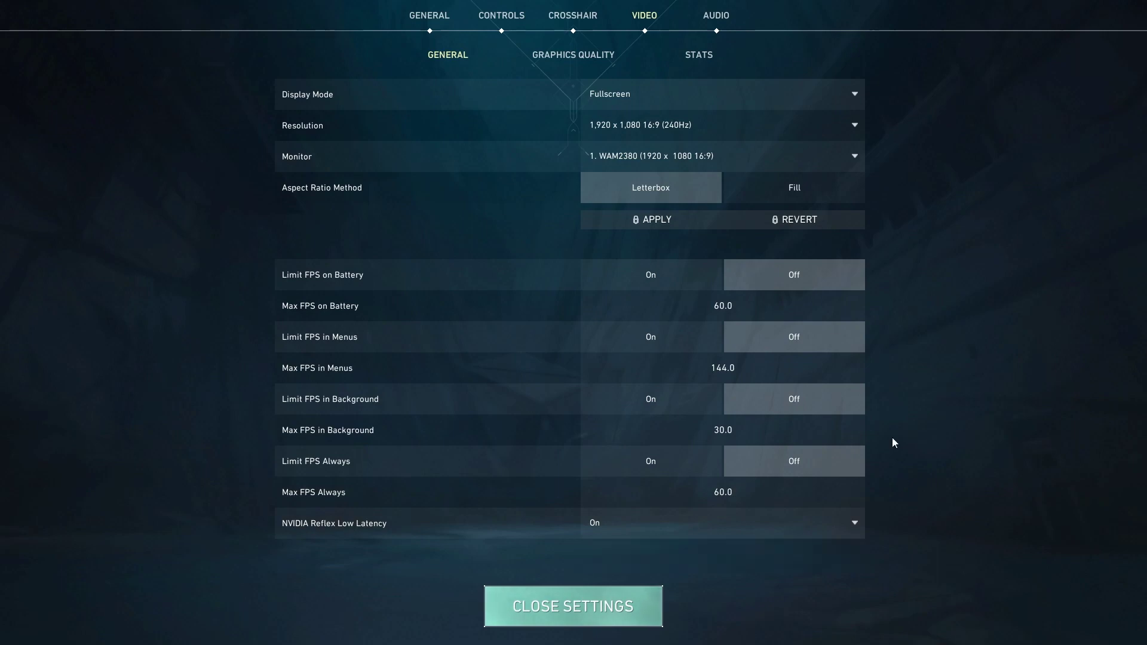
{"action": "left_click", "coordinate": [607, 52]}
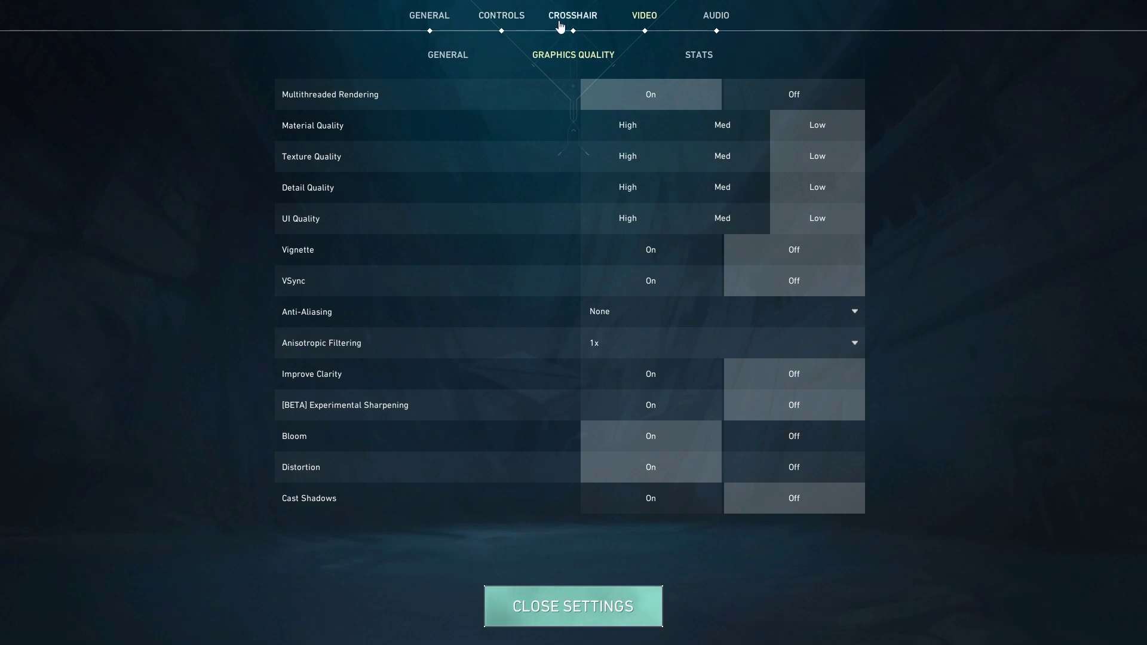
- Return to Valorant's general settings and locate the Other section with Network Buffering
{"action": "left_click", "coordinate": [429, 16]}
{"action": "scroll", "coordinate": [643, 247], "scroll_direction": "up", "scroll_amount": 5}
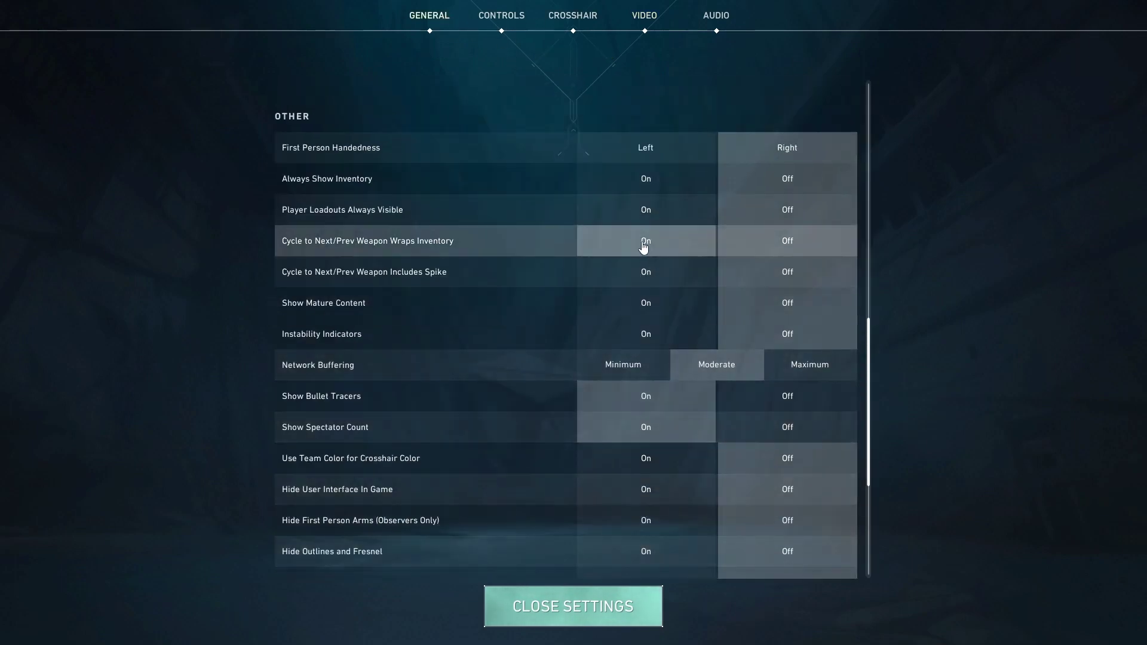